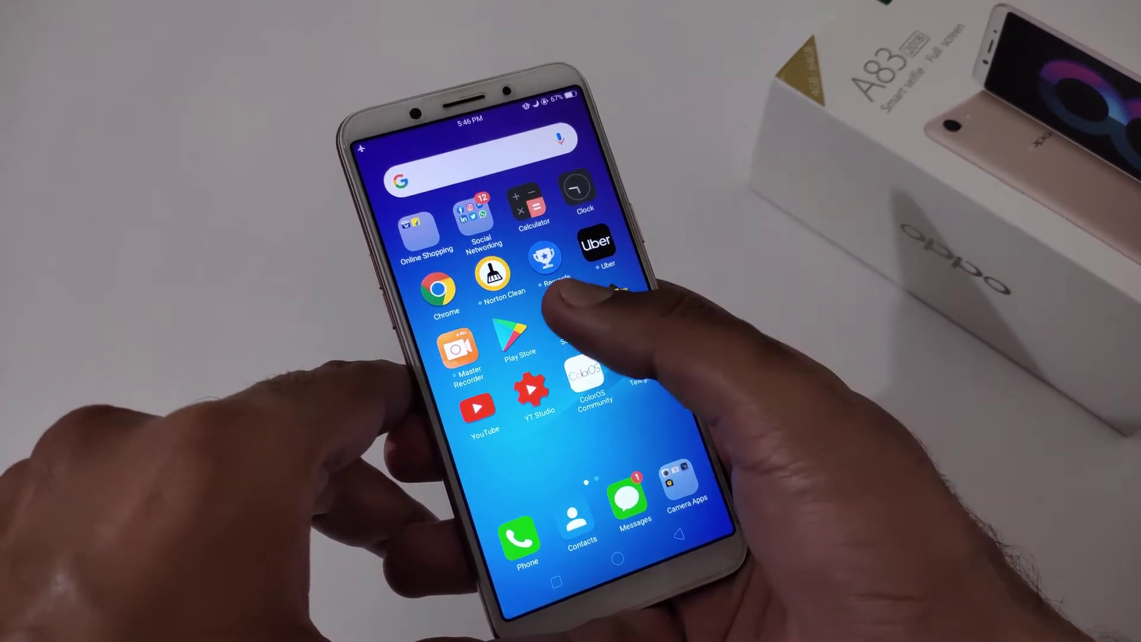
# Step: Check in Settings' About Phone page that Developer Mode is already enabled
pyautogui.click(563, 312)
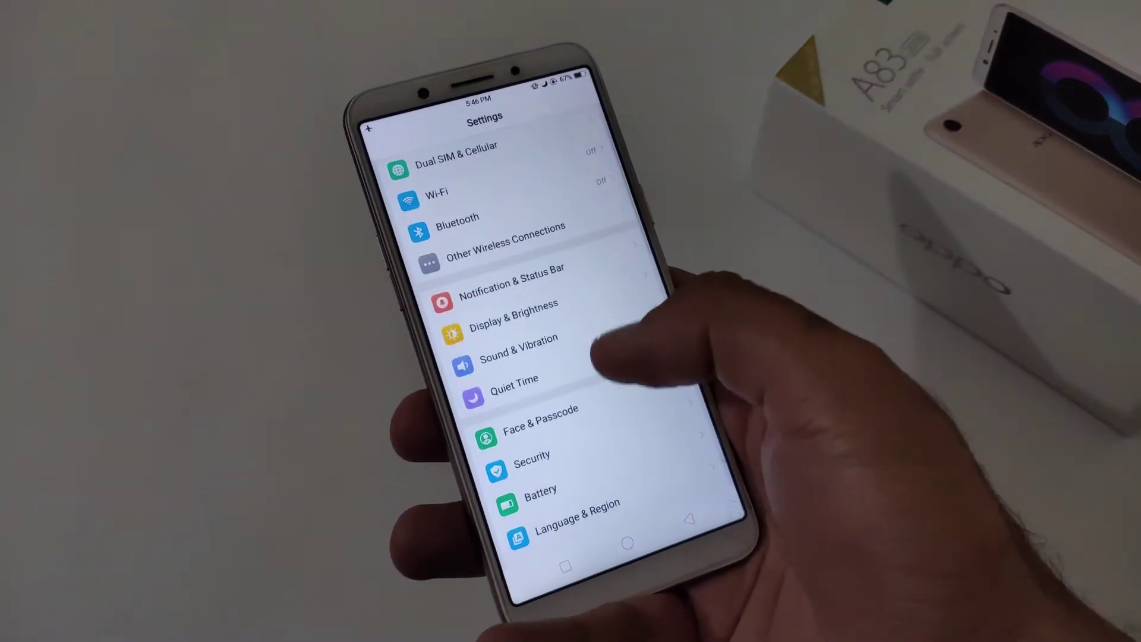
pyautogui.scroll(-1, 588, 365)
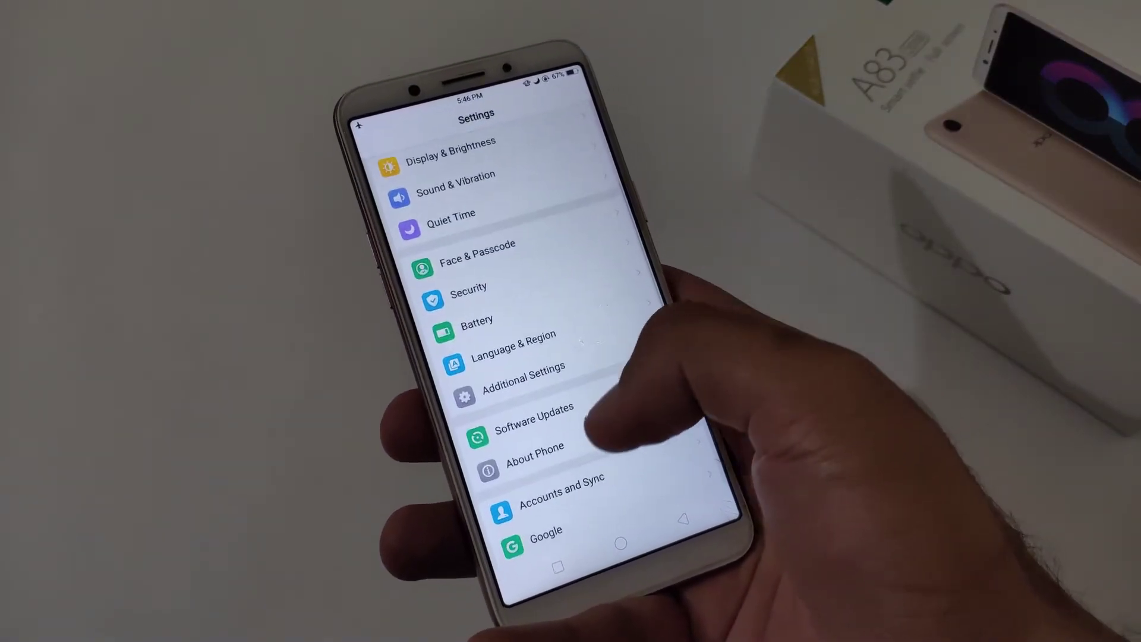
pyautogui.click(535, 453)
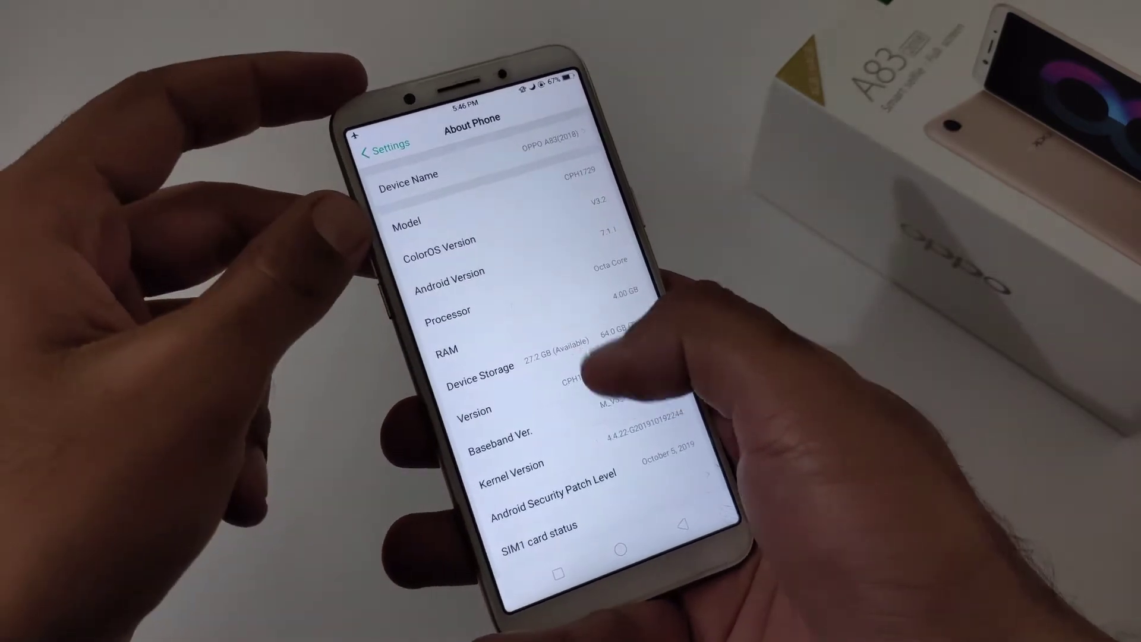
pyautogui.scroll(-2, 606, 299)
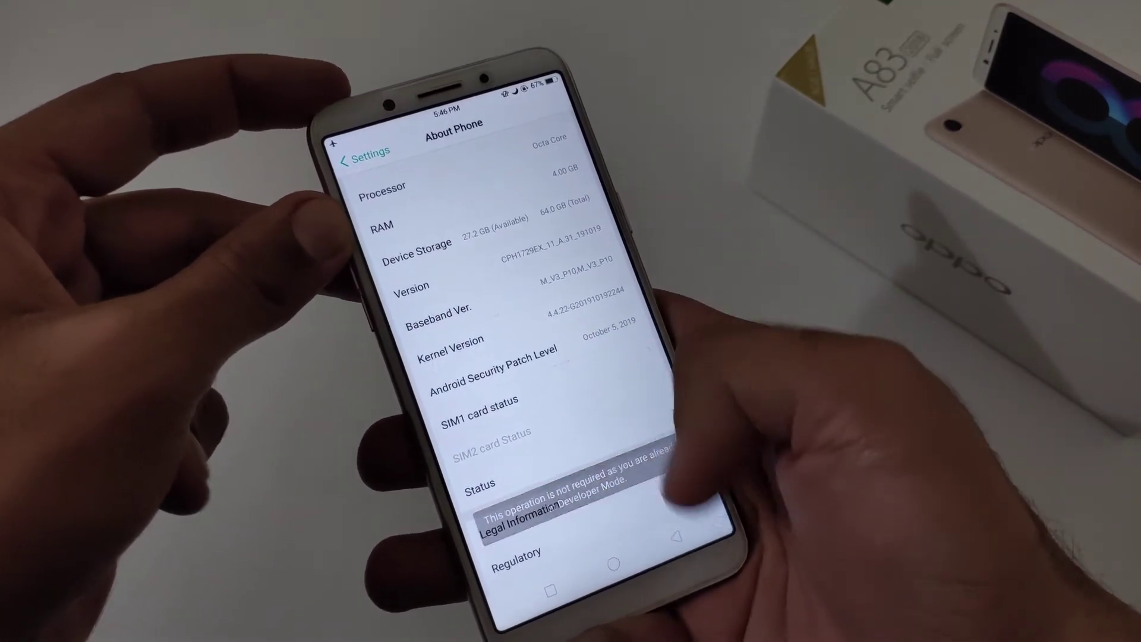
# Step: Go from the main list to Additional Settings and begin enabling Developer Options, bringing up the zelc code prompt
pyautogui.click(673, 539)
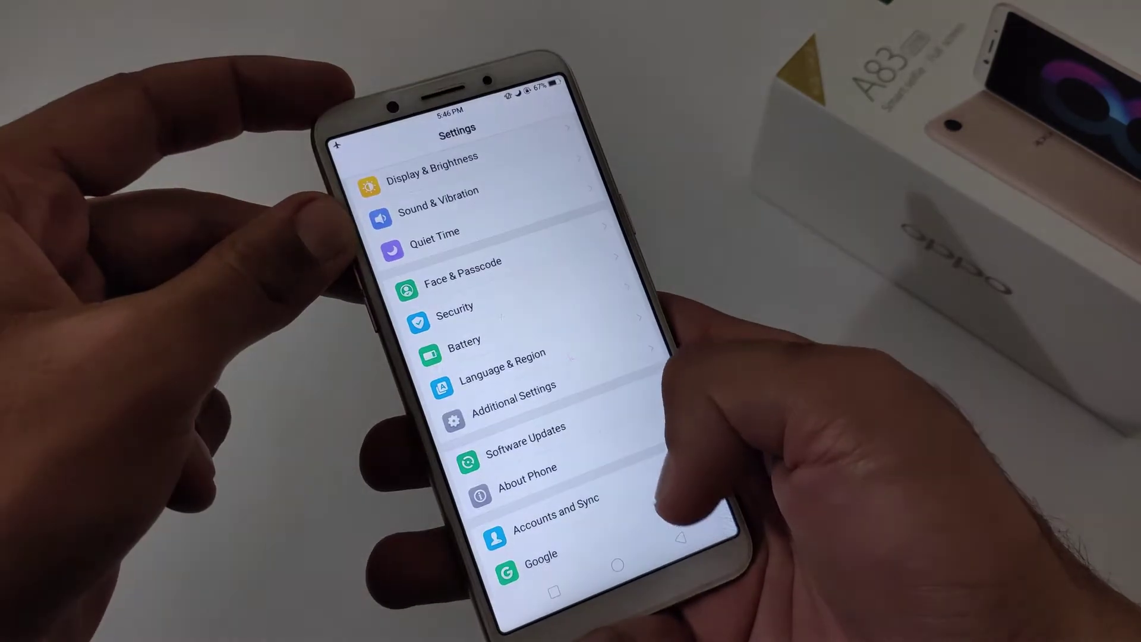
pyautogui.click(575, 384)
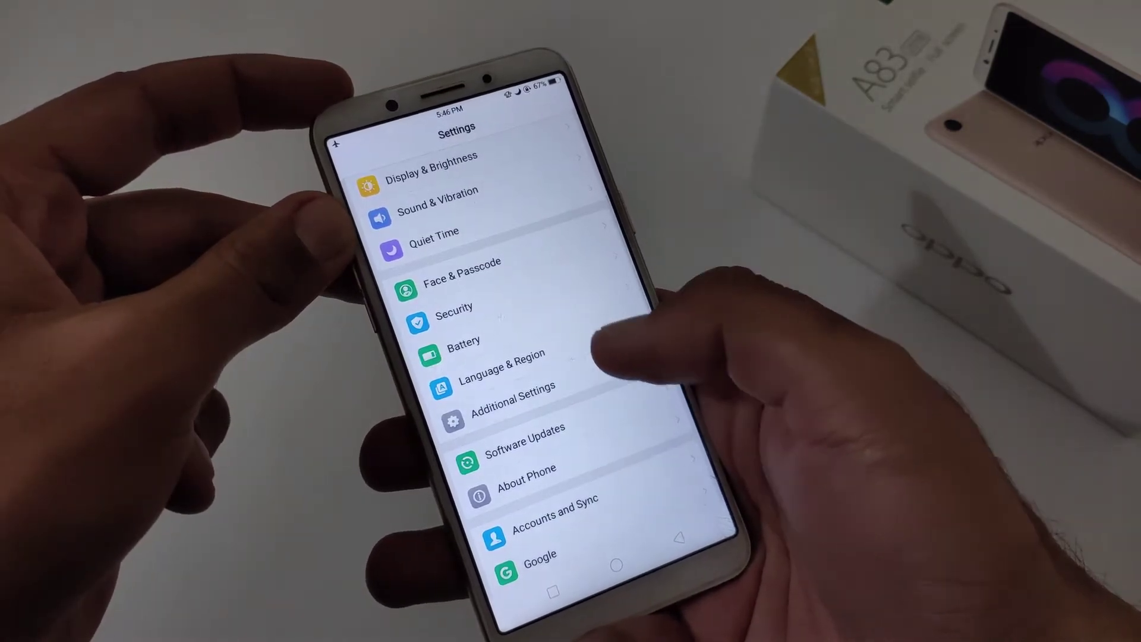
pyautogui.scroll(-2, 625, 419)
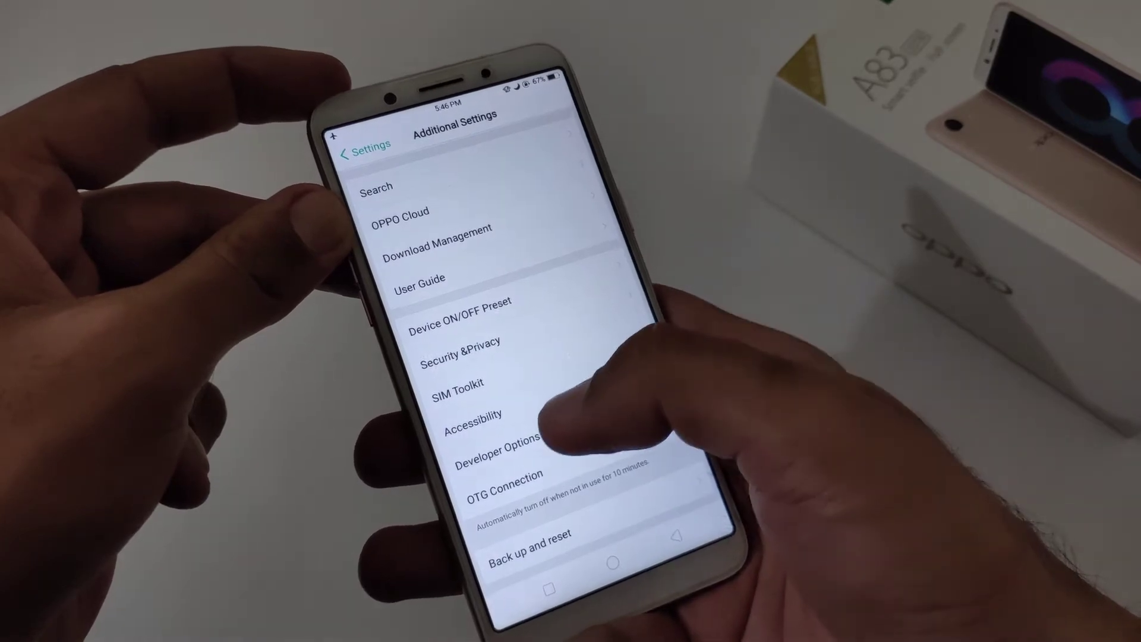
pyautogui.click(495, 450)
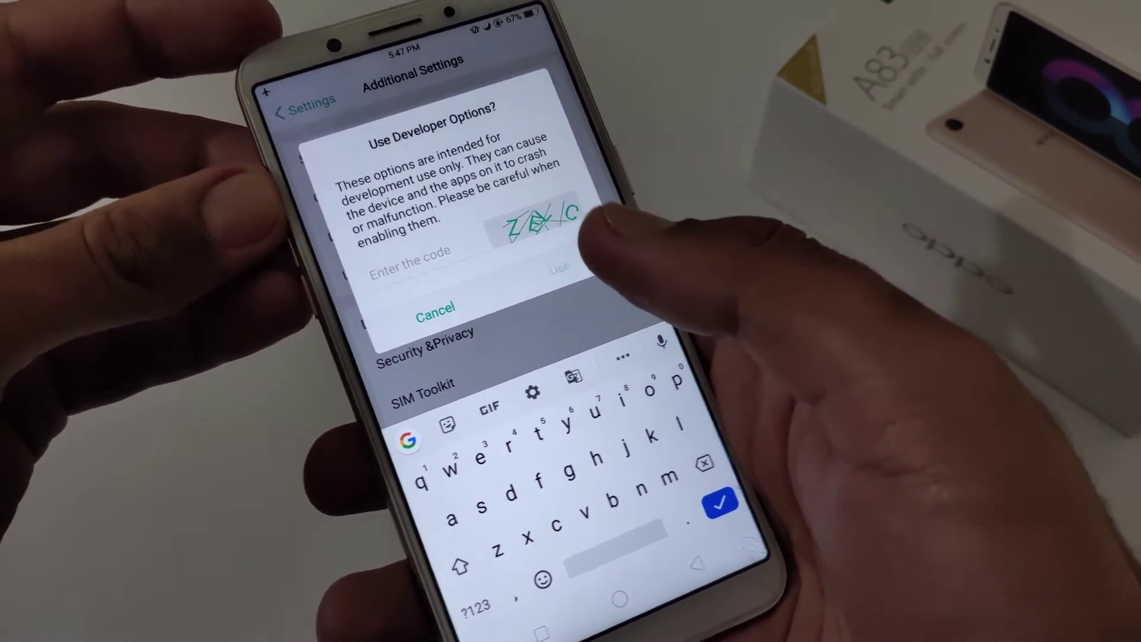
pyautogui.write('z')
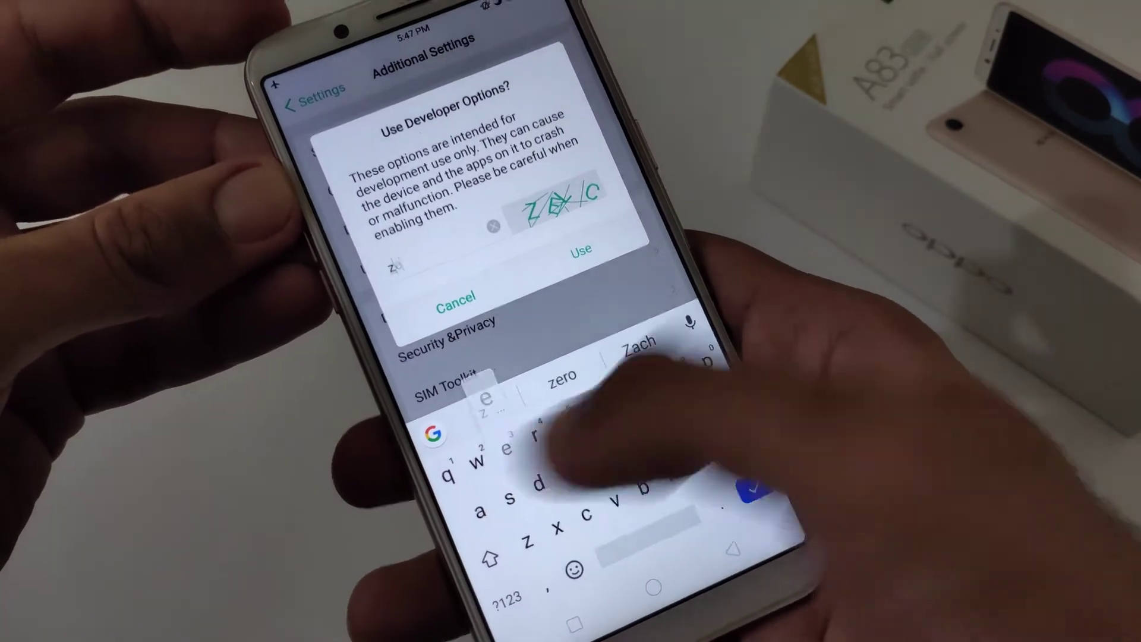
pyautogui.write('elc')
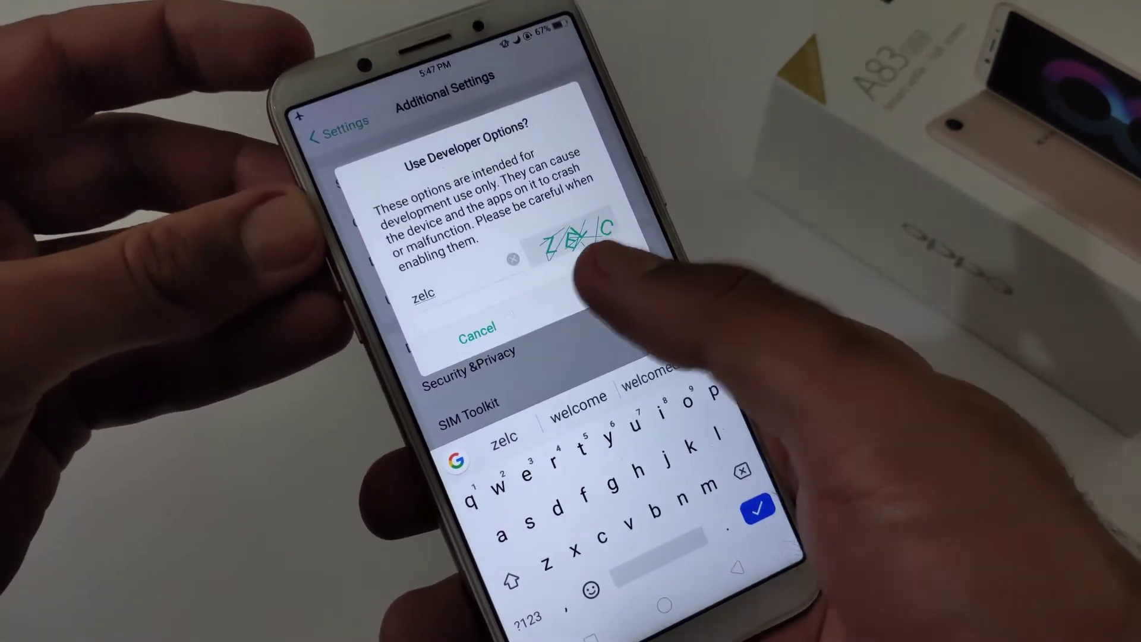
# Step: Unlock Developer Options with the code and switch on USB Debugging, confirming Enable
pyautogui.click(591, 279)
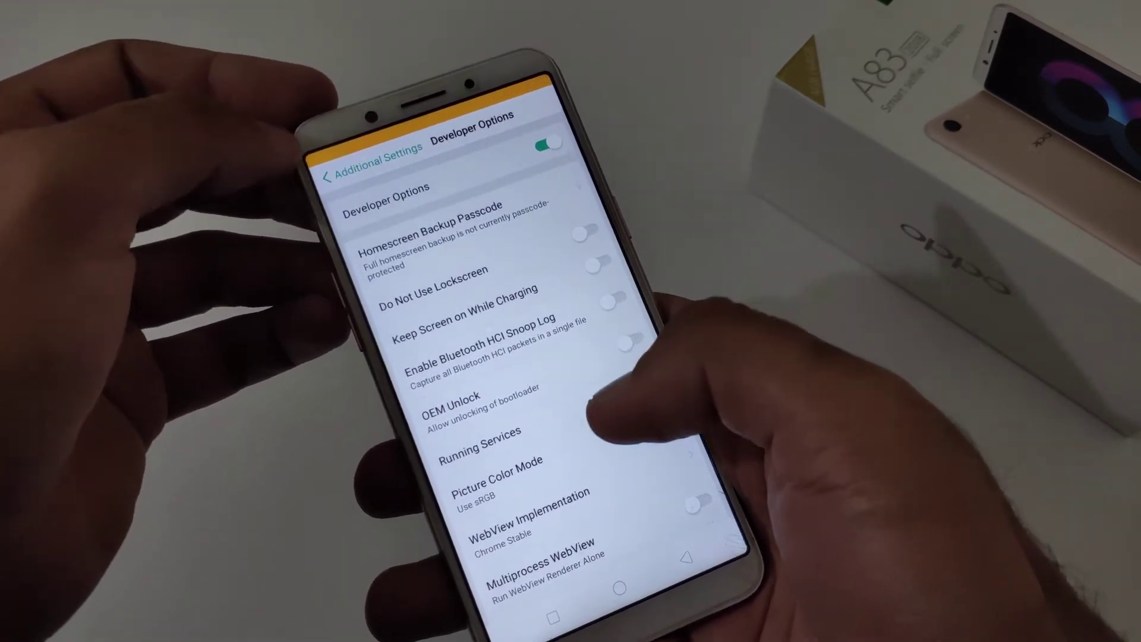
pyautogui.scroll(-3, 535, 357)
pyautogui.scroll(-5, 535, 357)
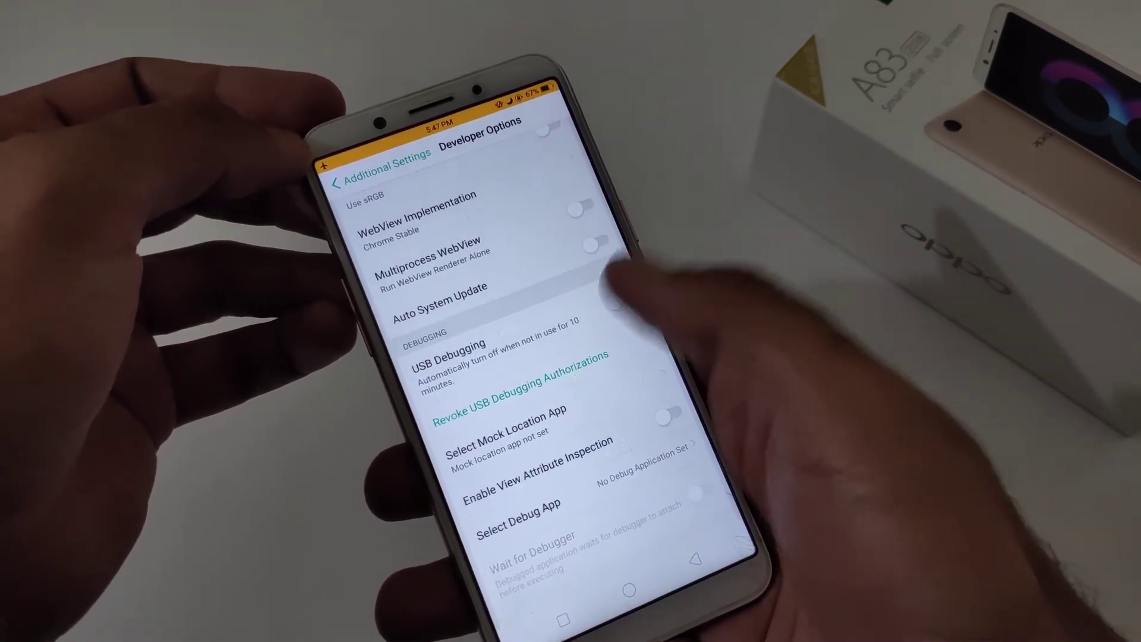
pyautogui.click(638, 355)
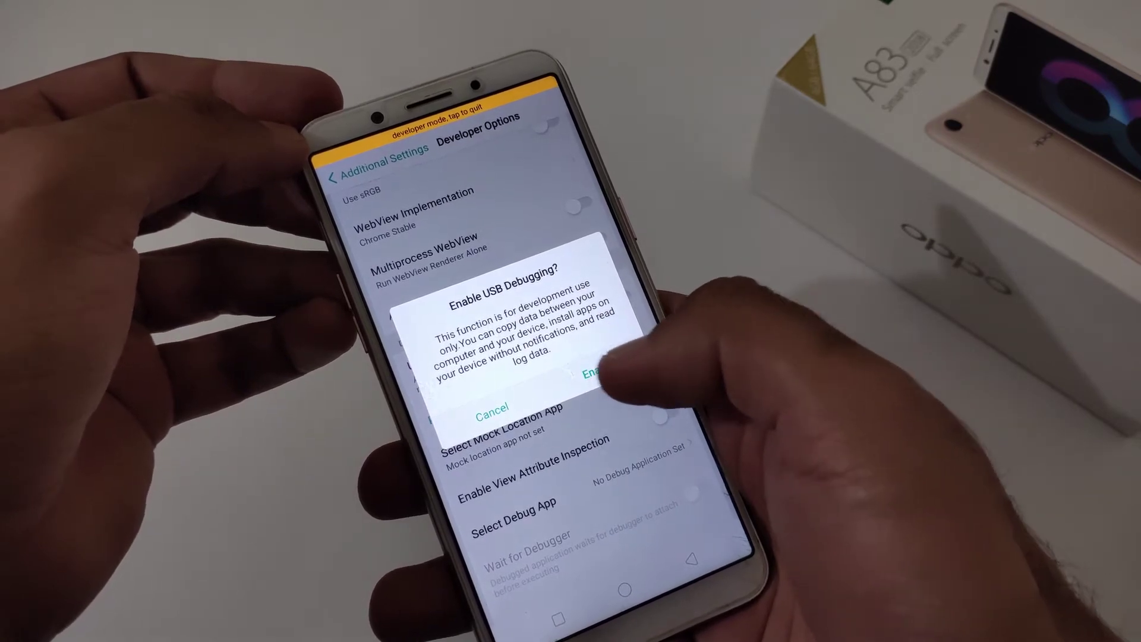
pyautogui.click(597, 372)
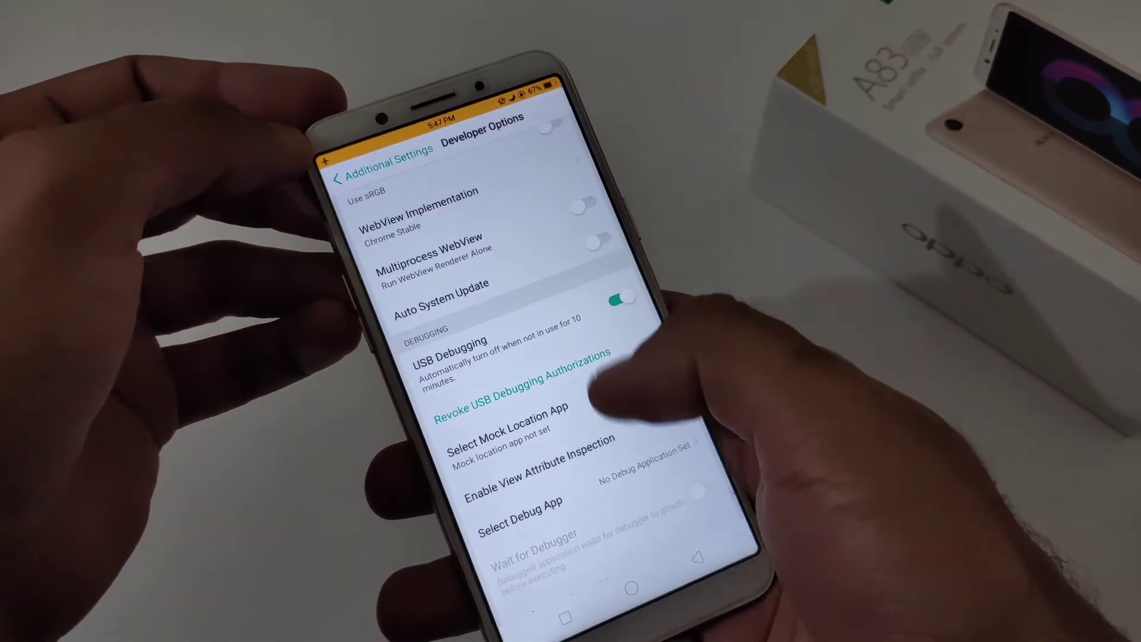
pyautogui.scroll(-2, 534, 357)
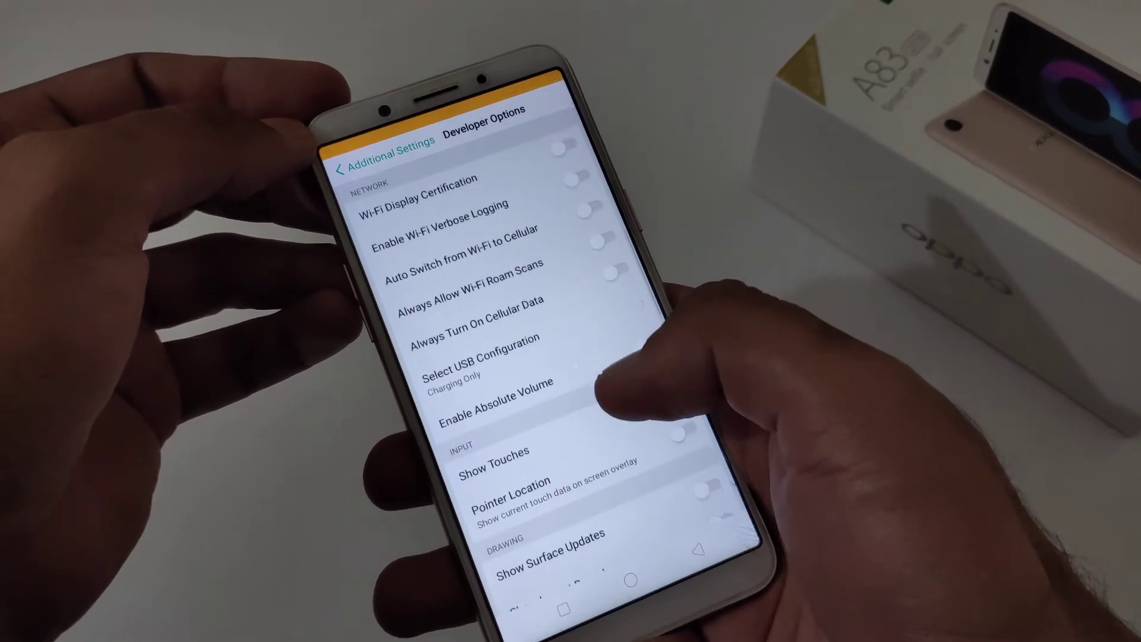
pyautogui.scroll(-3, 535, 357)
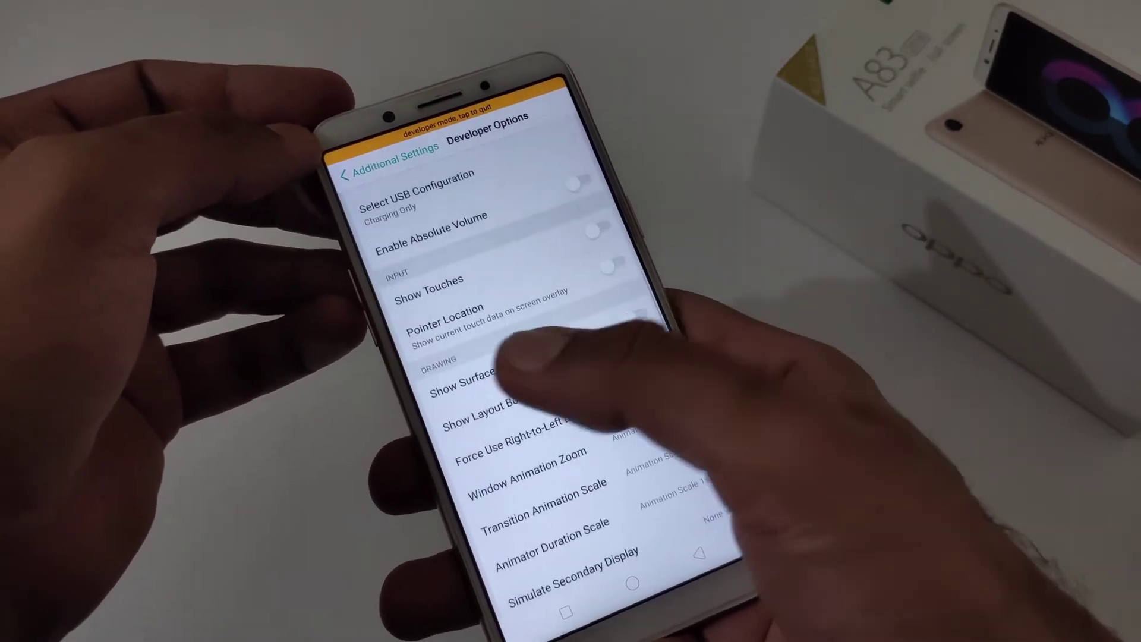
pyautogui.scroll(-2, 535, 374)
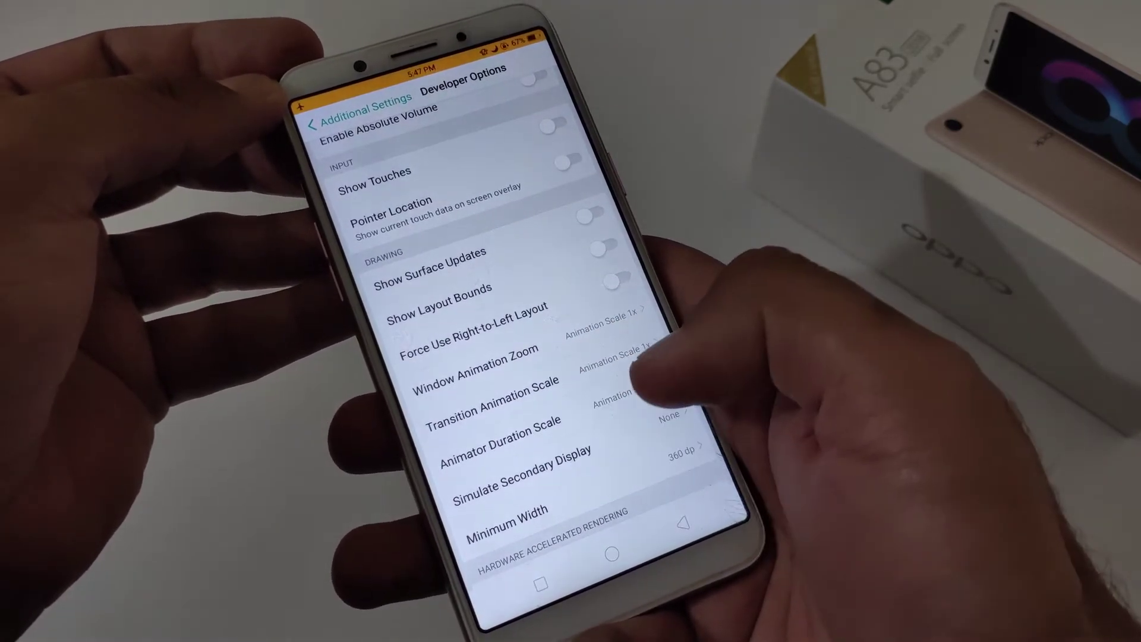
# Step: Set Window Animation Zoom to Animation Scale 10x
pyautogui.click(553, 343)
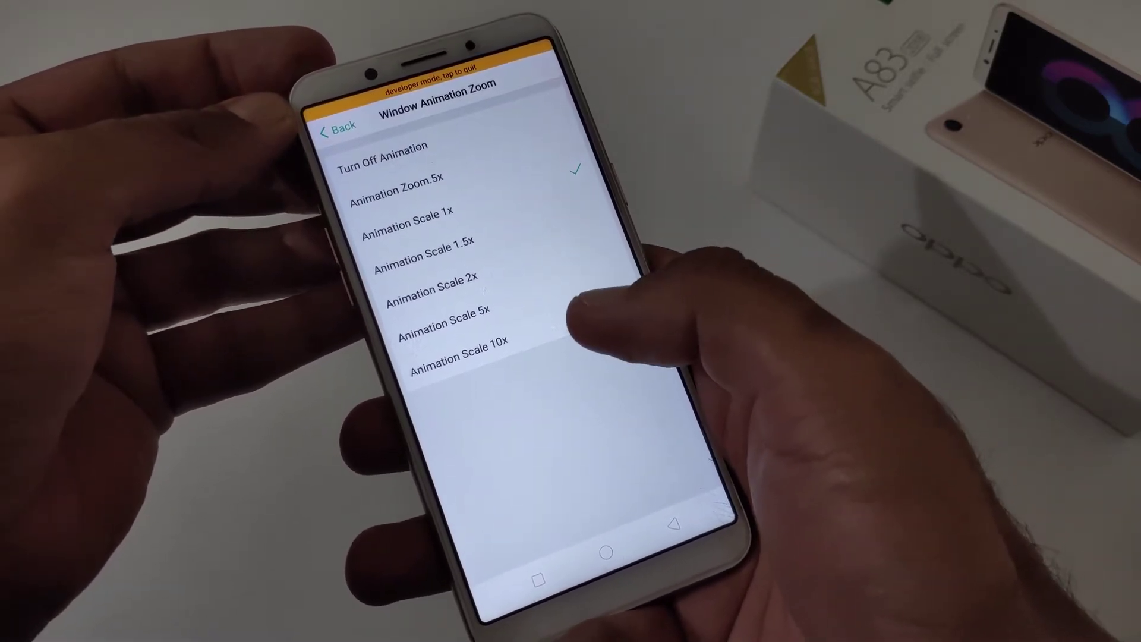
pyautogui.click(548, 344)
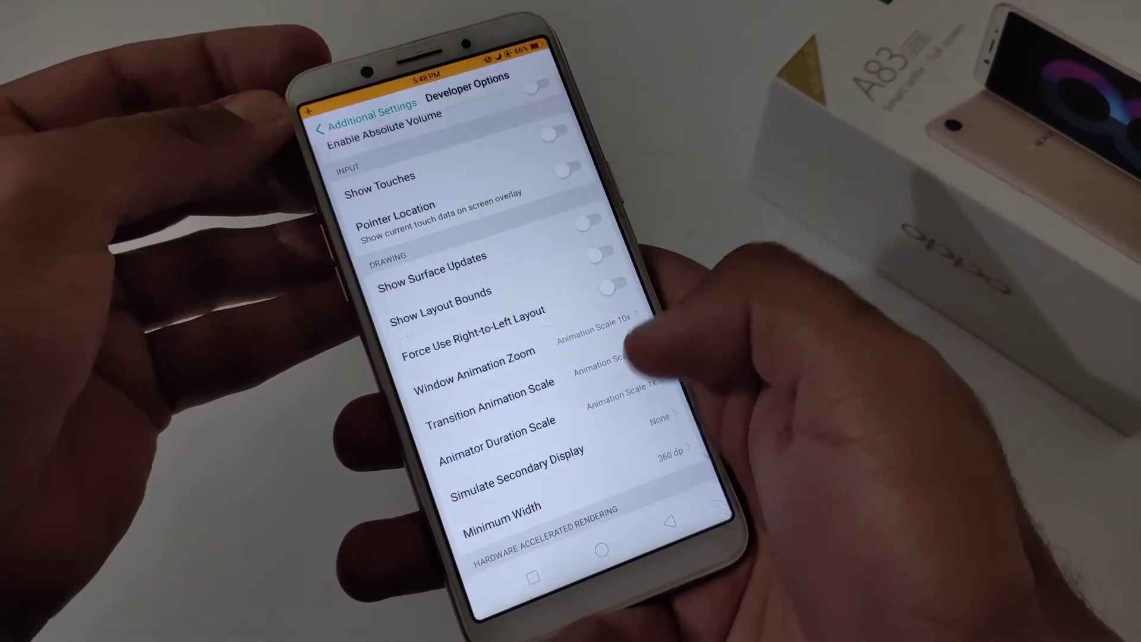
# Step: Set transition animation scale and animator duration scale to 10x, then adjust transition scale again
pyautogui.click(616, 392)
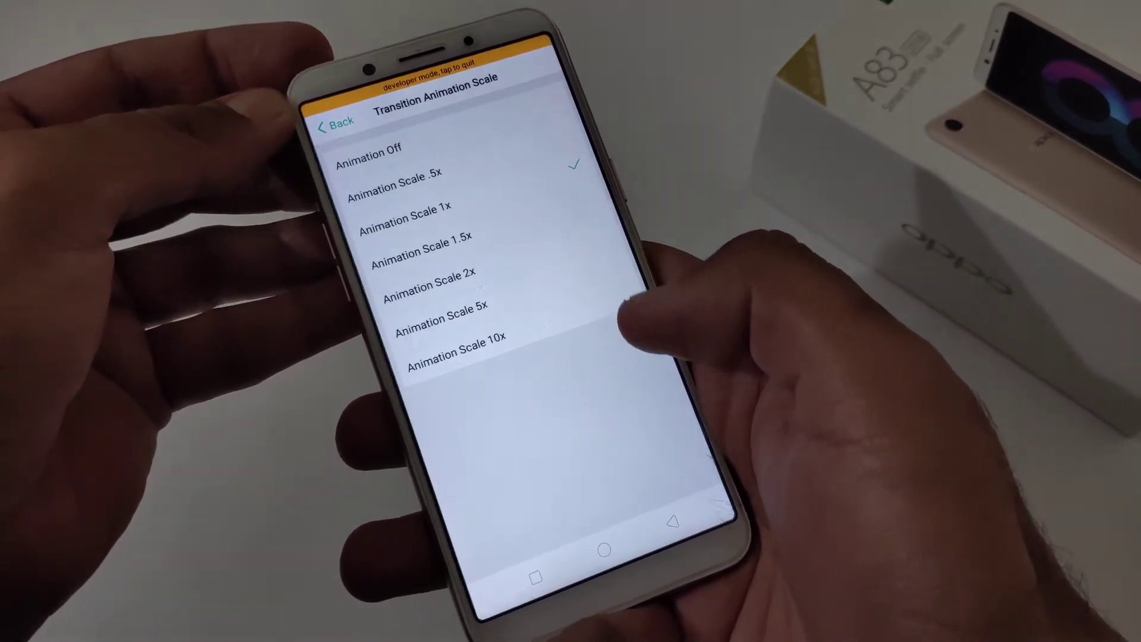
pyautogui.click(606, 338)
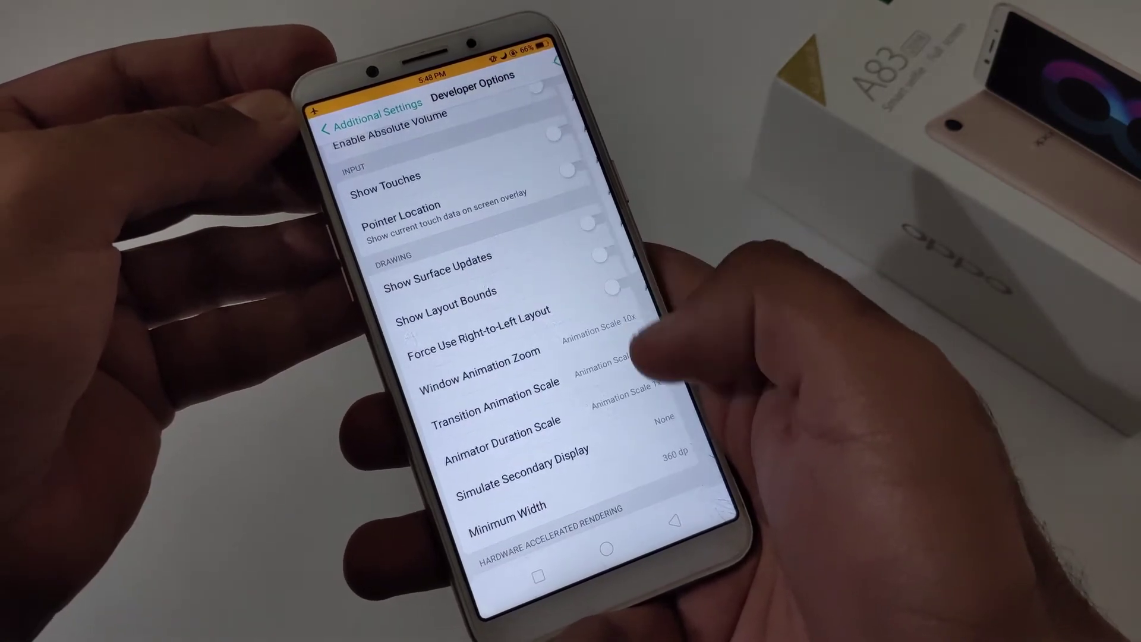
pyautogui.click(624, 406)
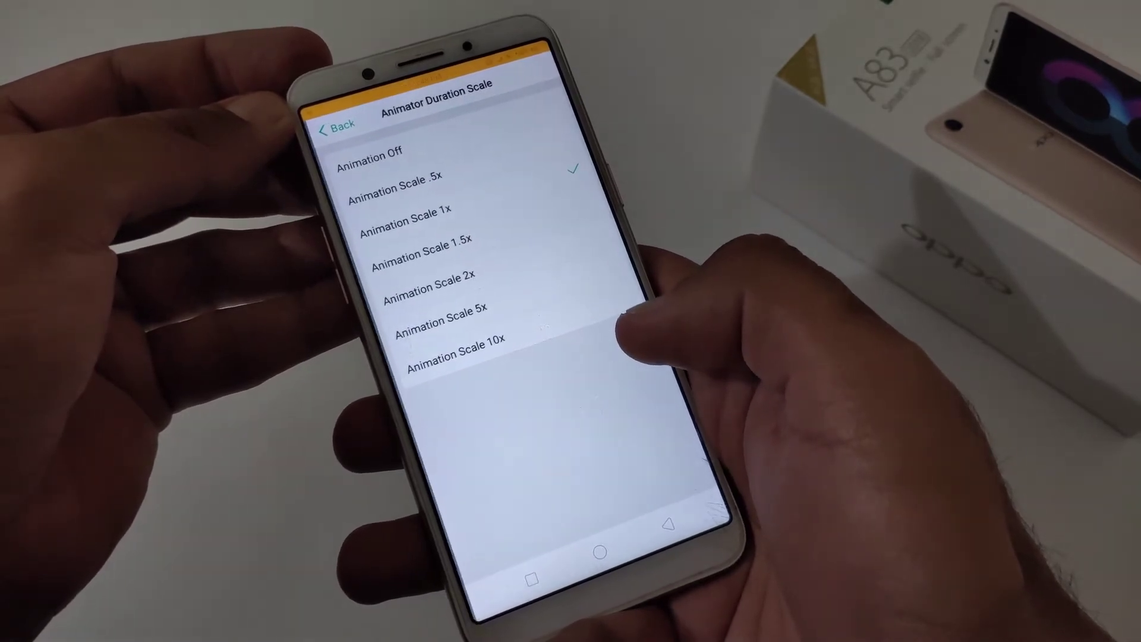
pyautogui.click(625, 338)
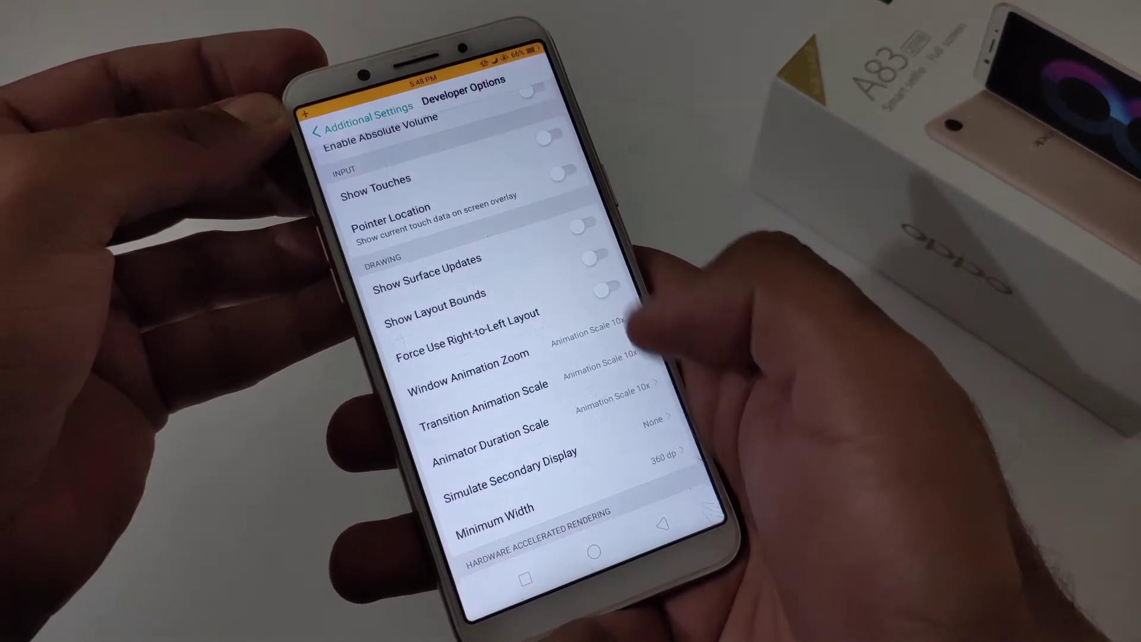
pyautogui.click(607, 383)
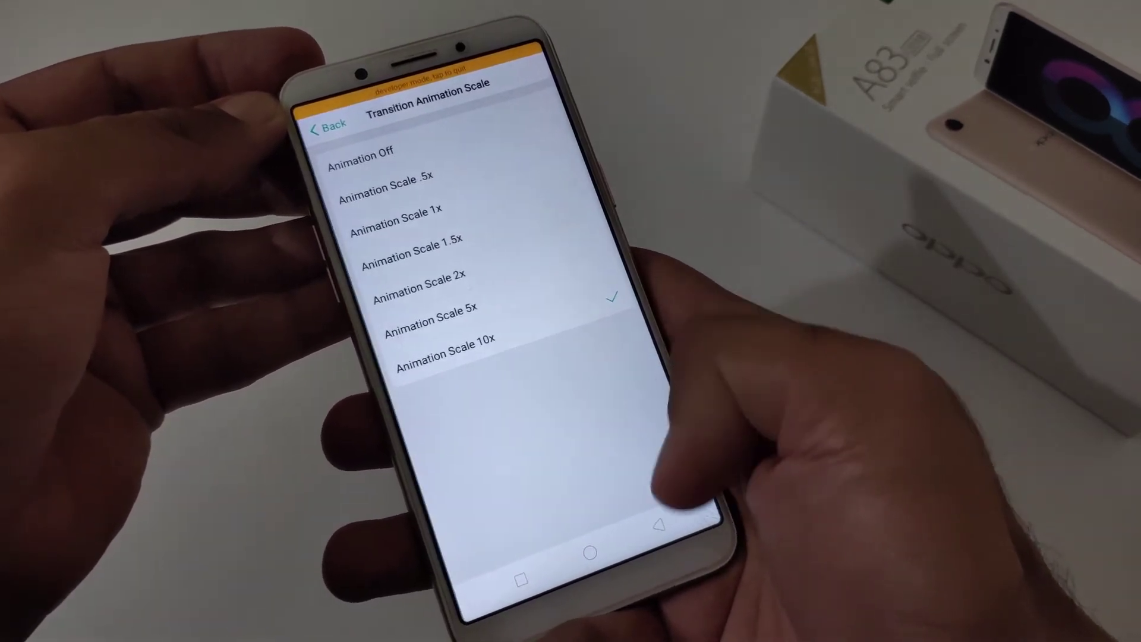
pyautogui.click(624, 375)
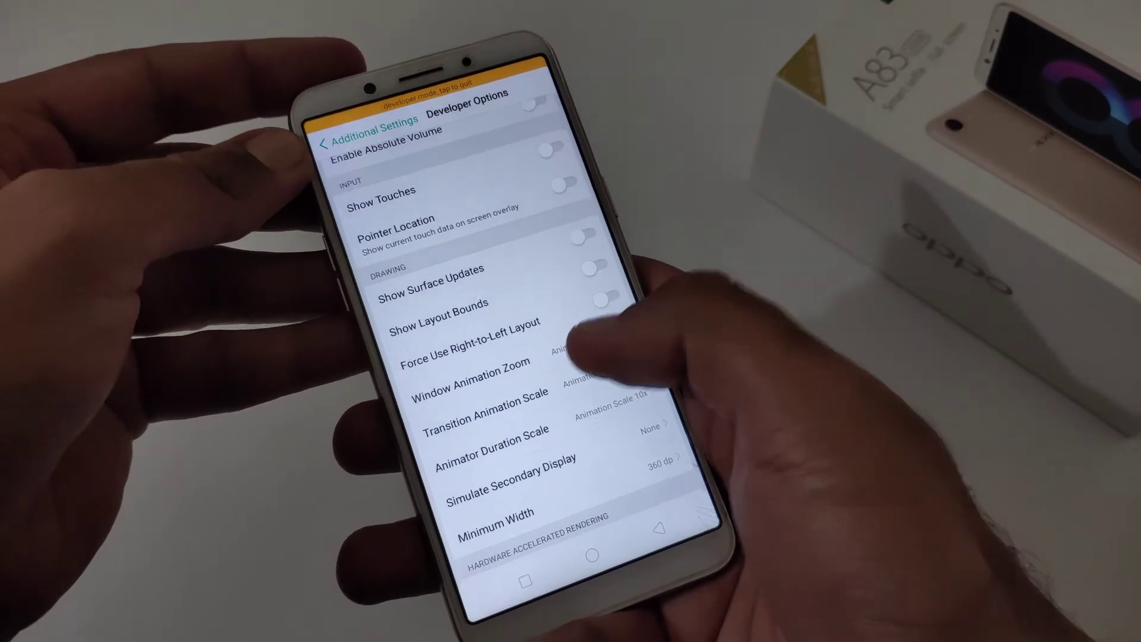
# Step: Choose .5x for Window Animation Zoom, Transition Animation Scale and Animator Duration Scale
pyautogui.click(615, 392)
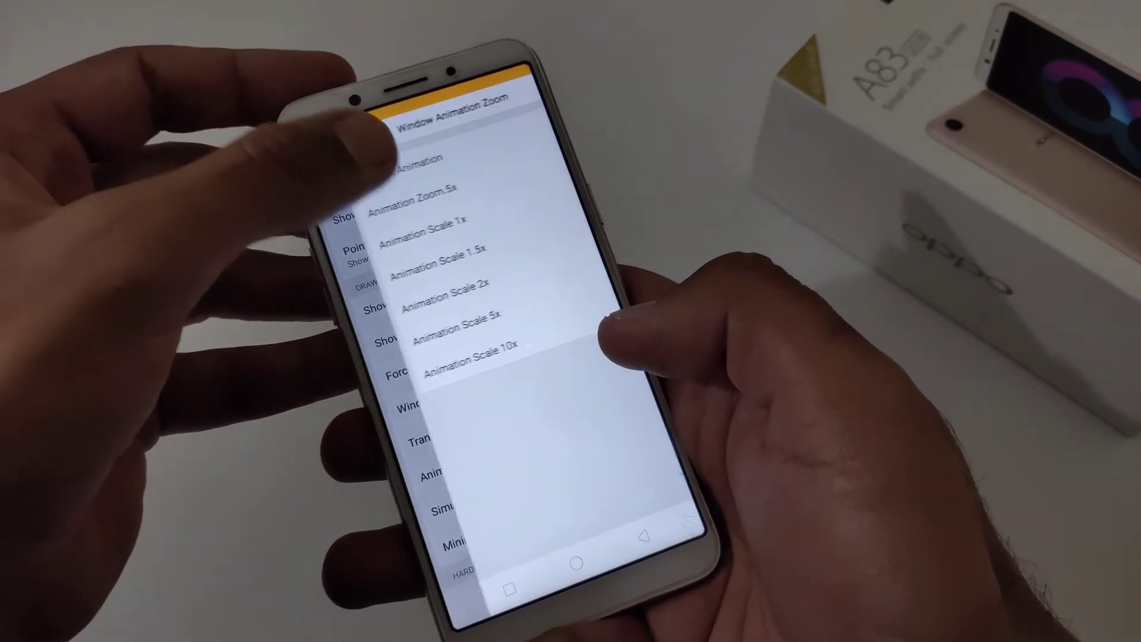
pyautogui.click(325, 153)
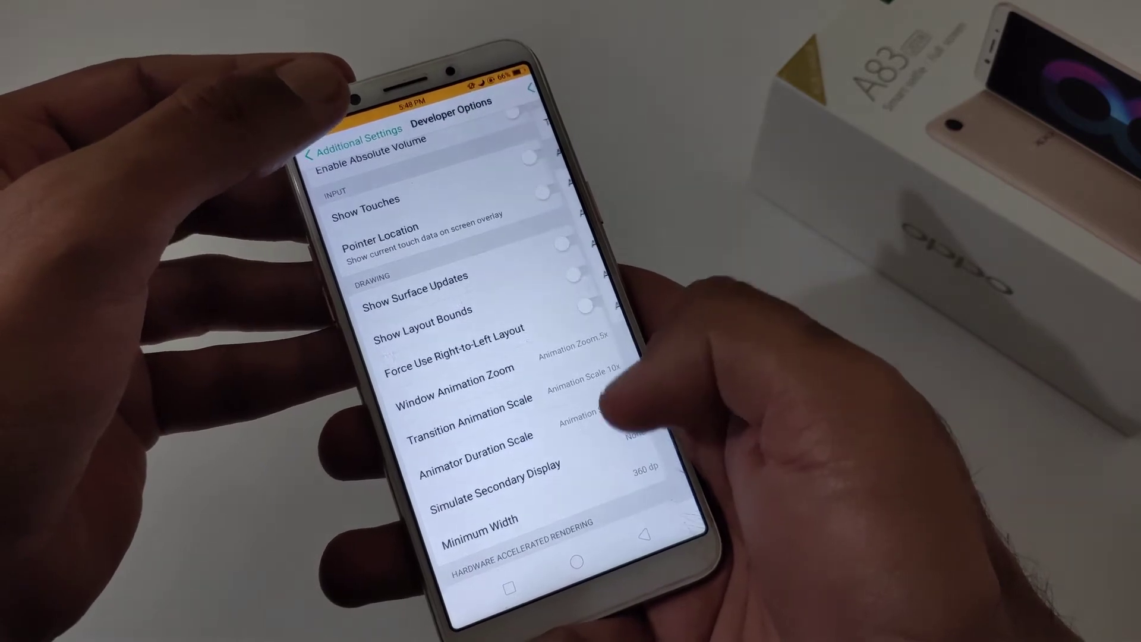
pyautogui.click(597, 393)
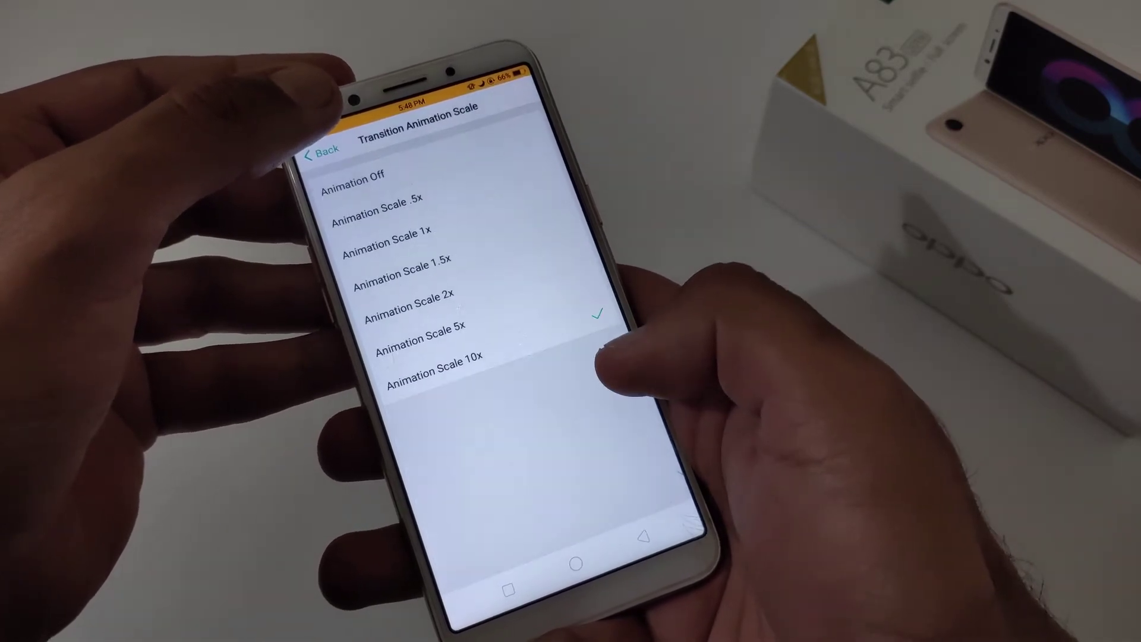
pyautogui.click(392, 198)
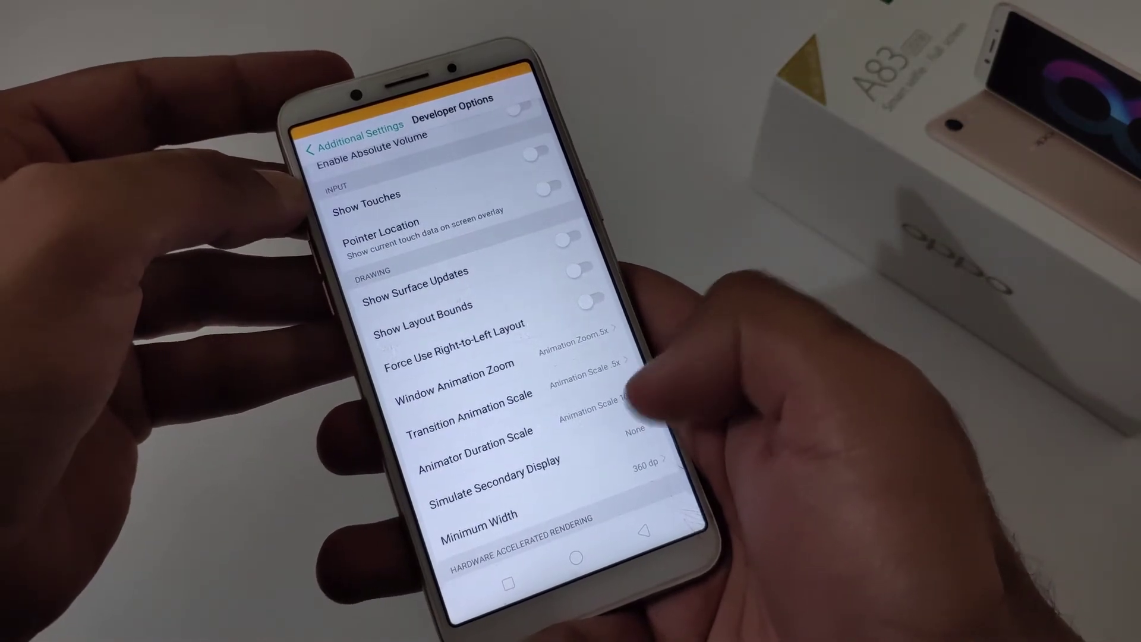
pyautogui.click(607, 419)
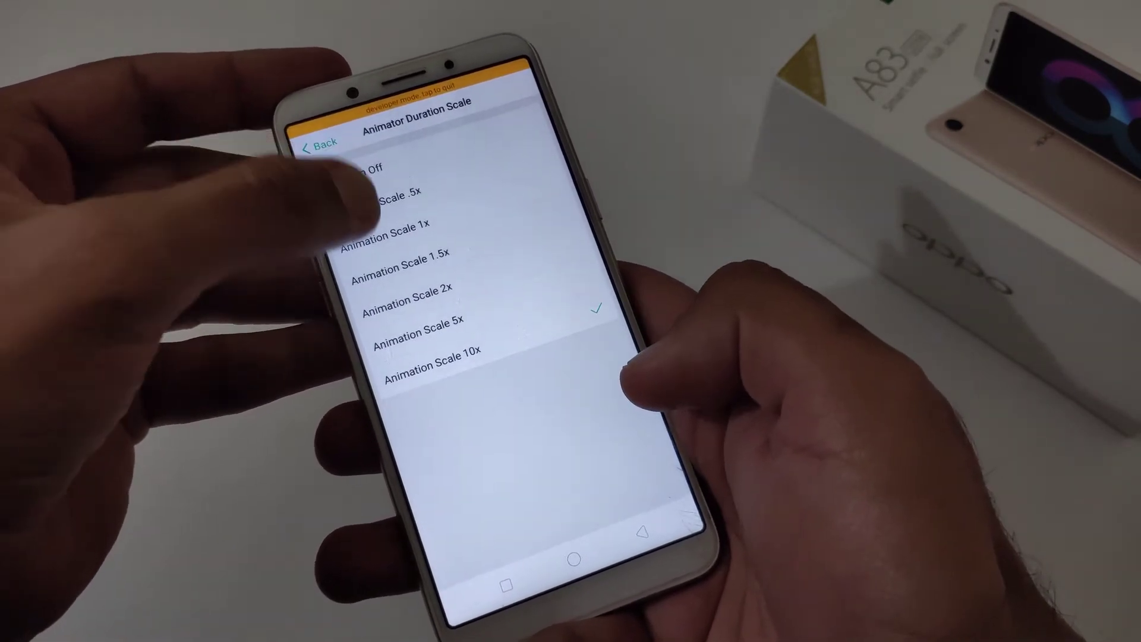
pyautogui.click(379, 200)
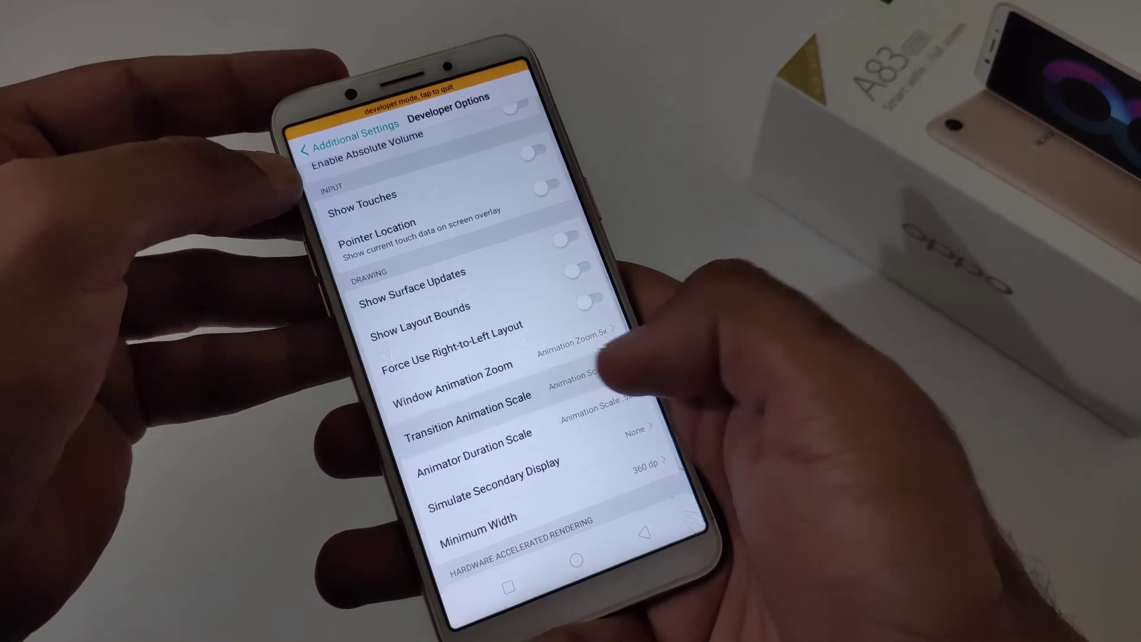
# Step: Review the transition, window and animator scale choices, then close the animator list
pyautogui.click(571, 384)
pyautogui.click(589, 393)
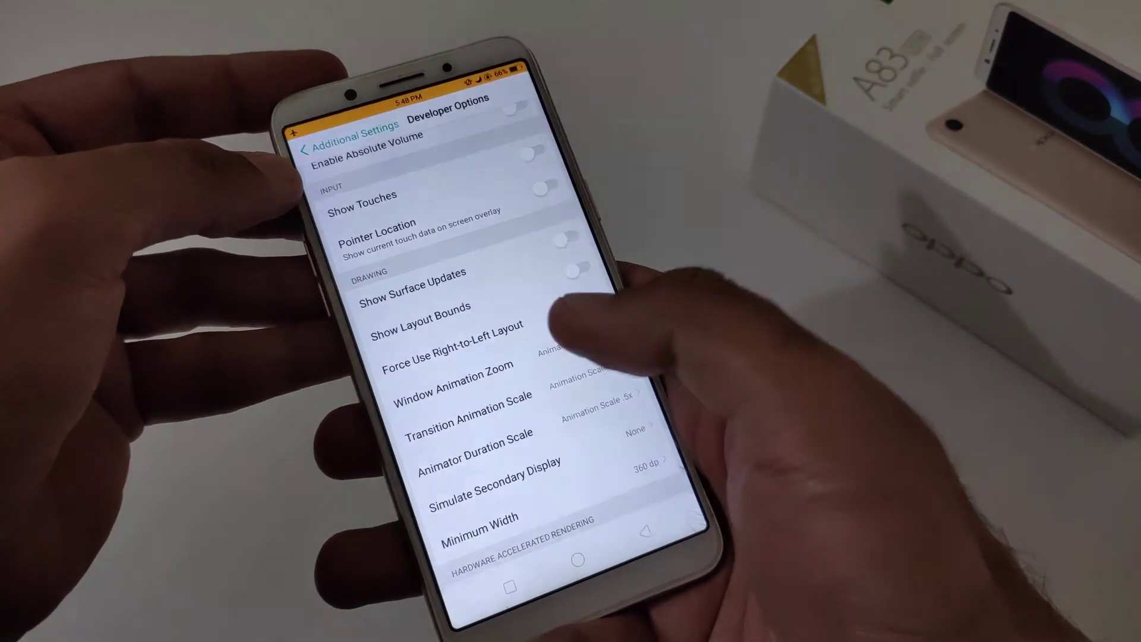
pyautogui.click(562, 357)
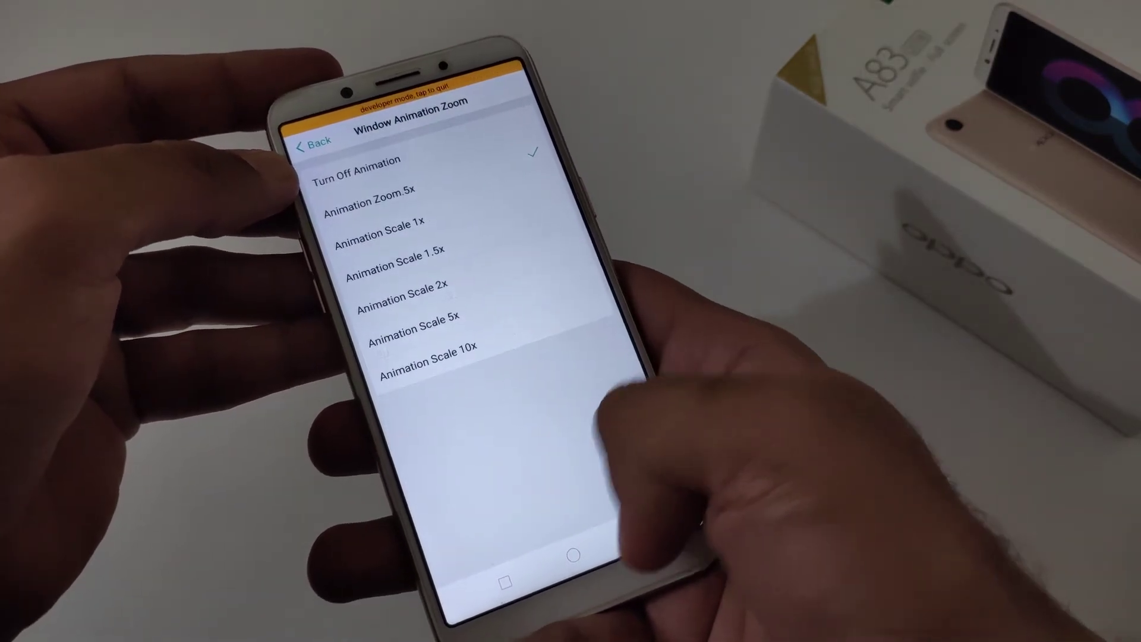
pyautogui.click(615, 392)
pyautogui.click(606, 401)
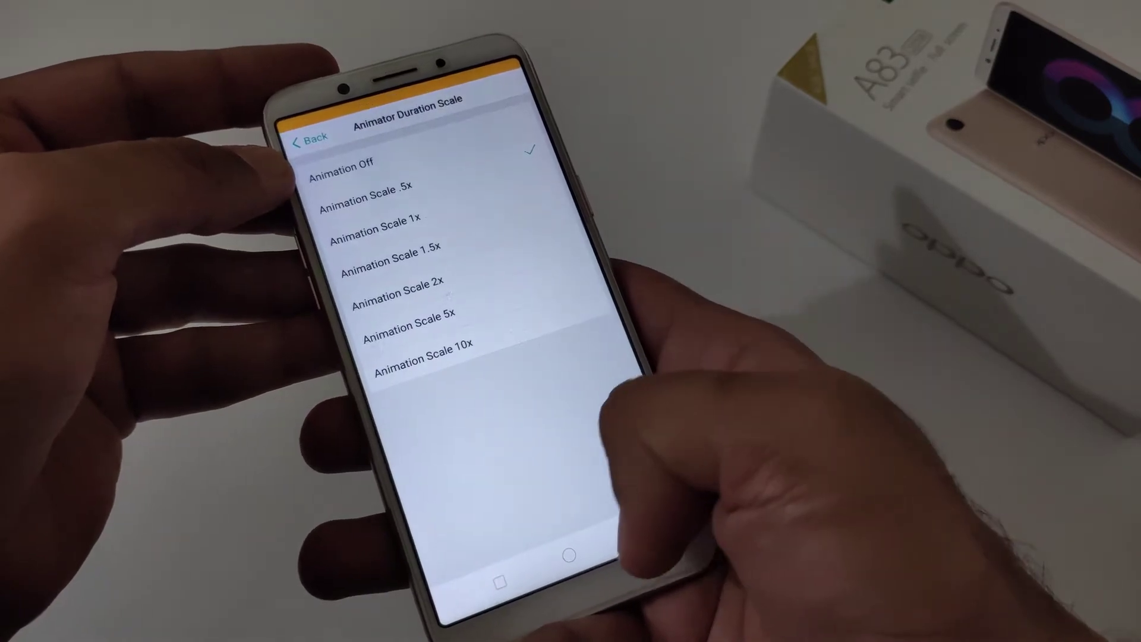
pyautogui.click(638, 536)
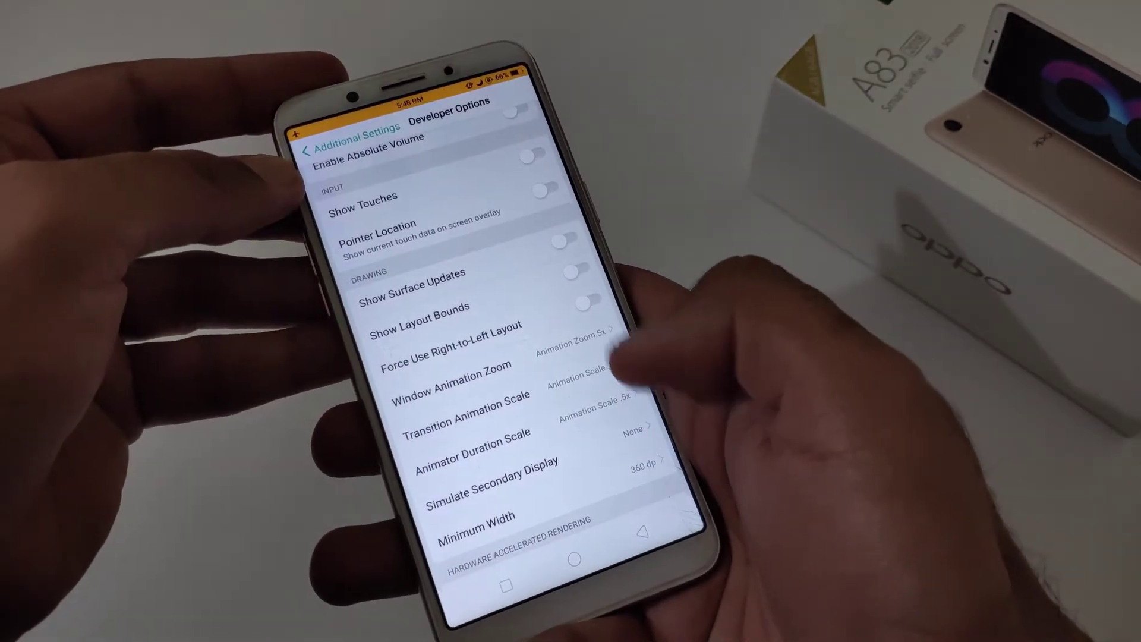
pyautogui.scroll(5, 615, 365)
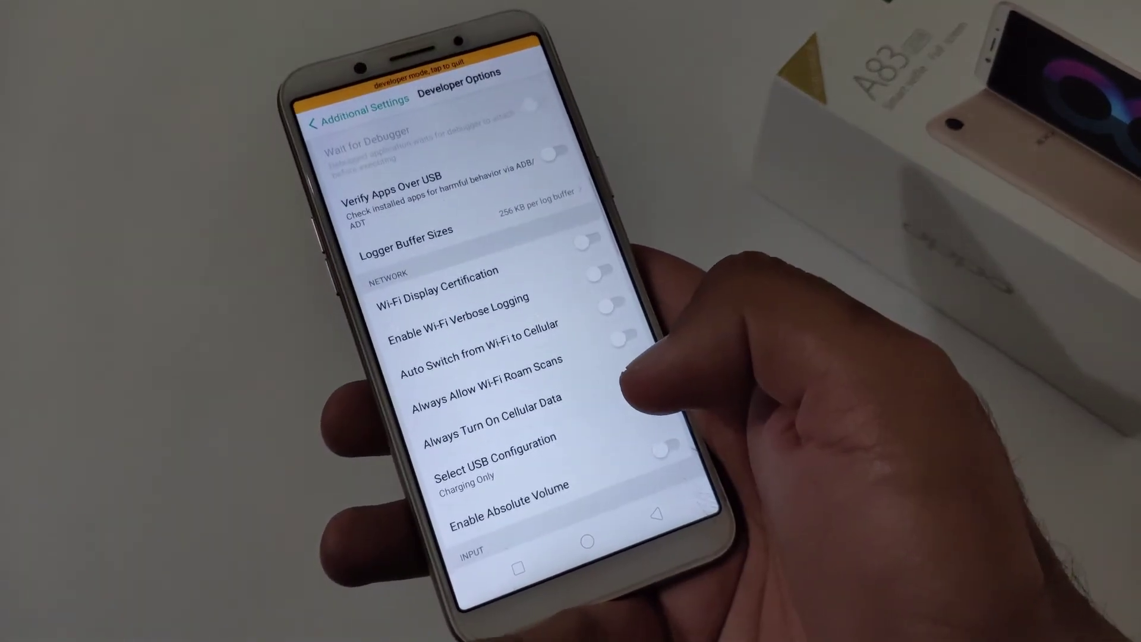
pyautogui.scroll(-5, 624, 375)
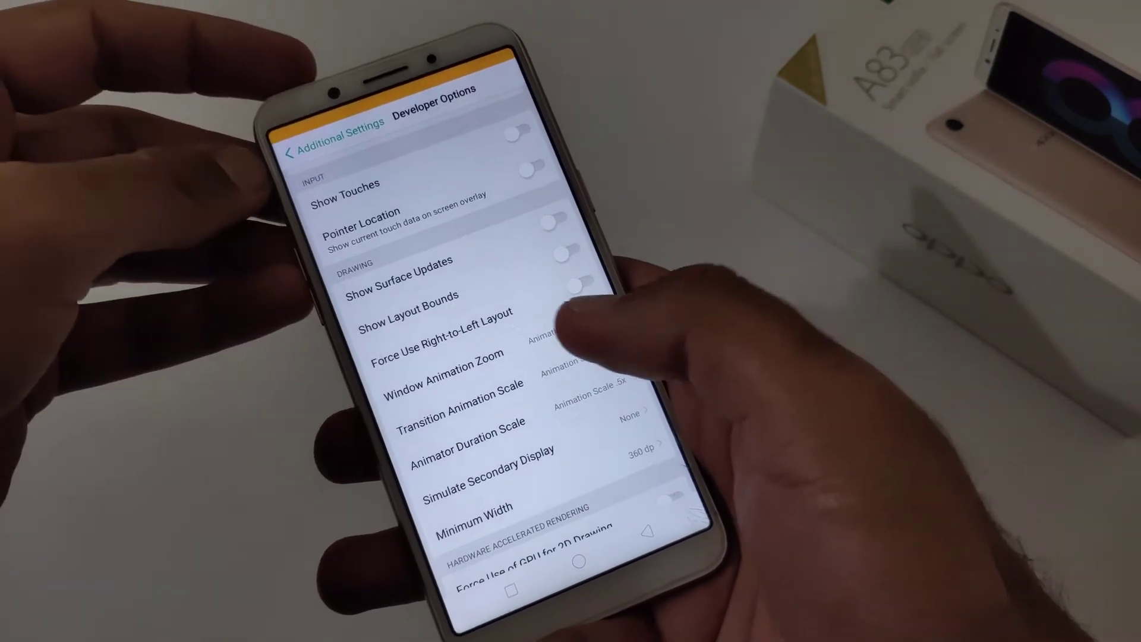
pyautogui.scroll(5, 463, 356)
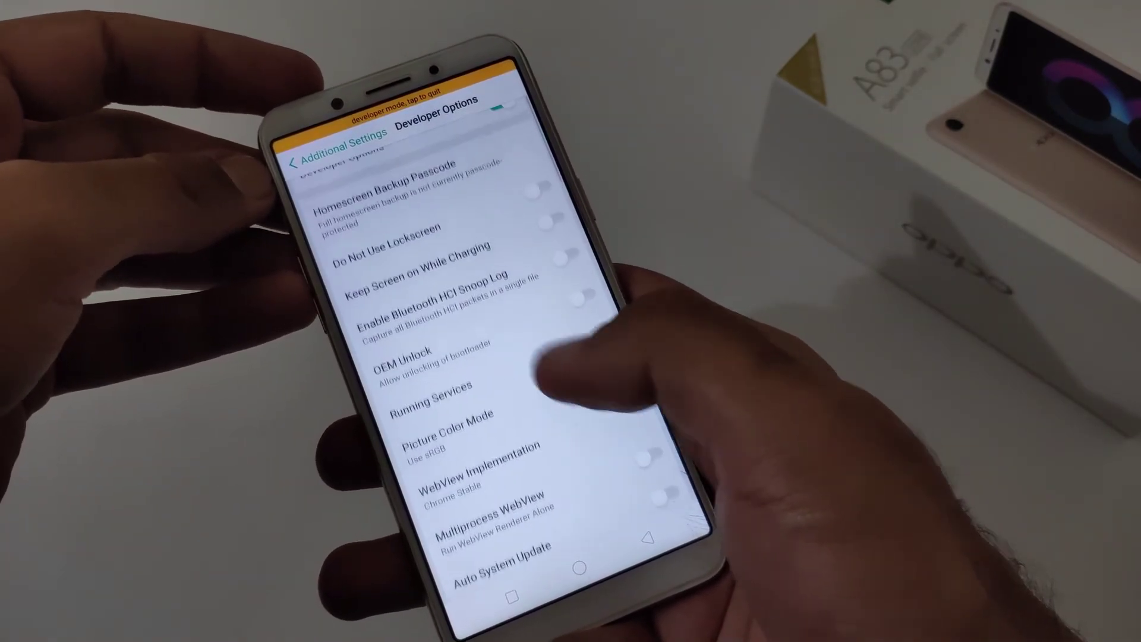
pyautogui.scroll(2, 481, 357)
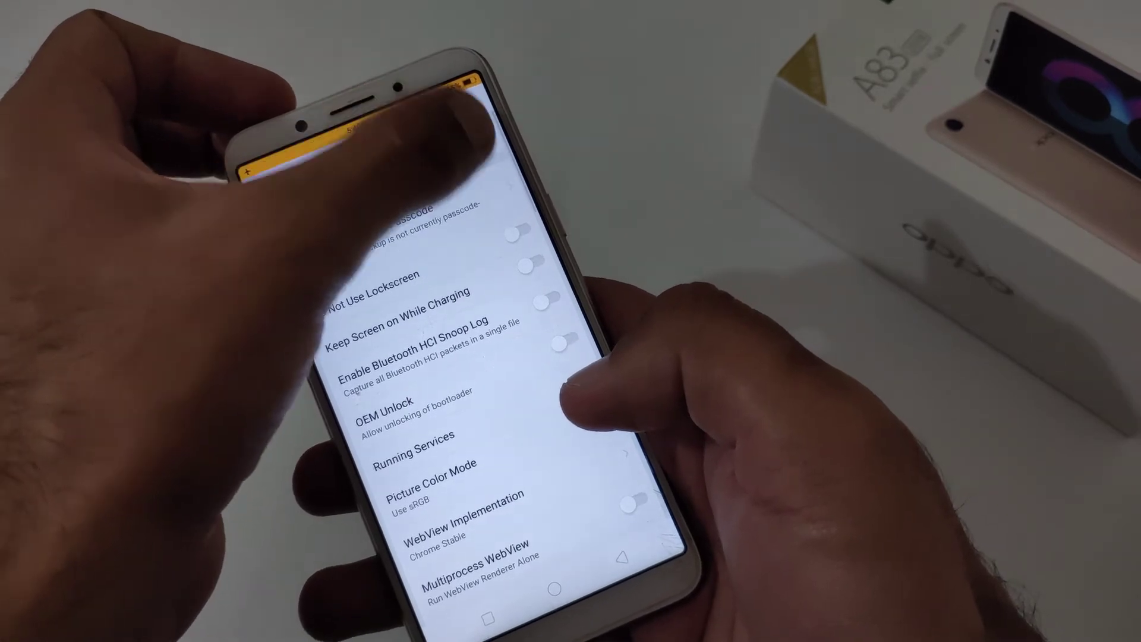
# Step: Switch off the Developer Options master toggle at the top of the page
pyautogui.click(482, 134)
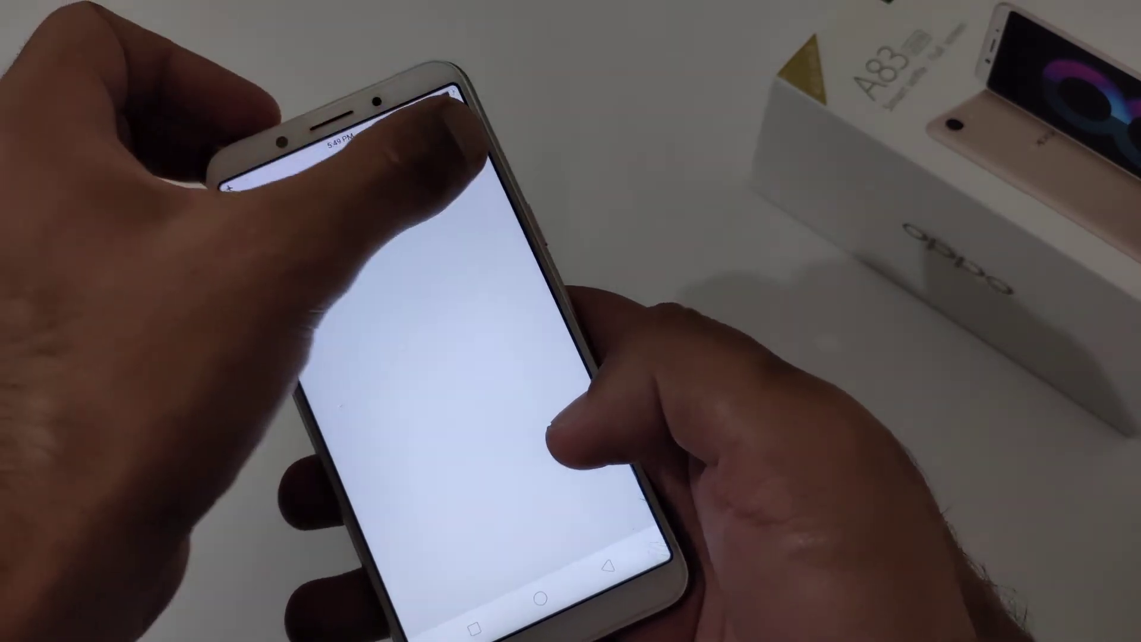
# Step: Switch Developer Options back on and enable USB Debugging, confirming with Enable
pyautogui.click(450, 125)
pyautogui.scroll(-5, 446, 357)
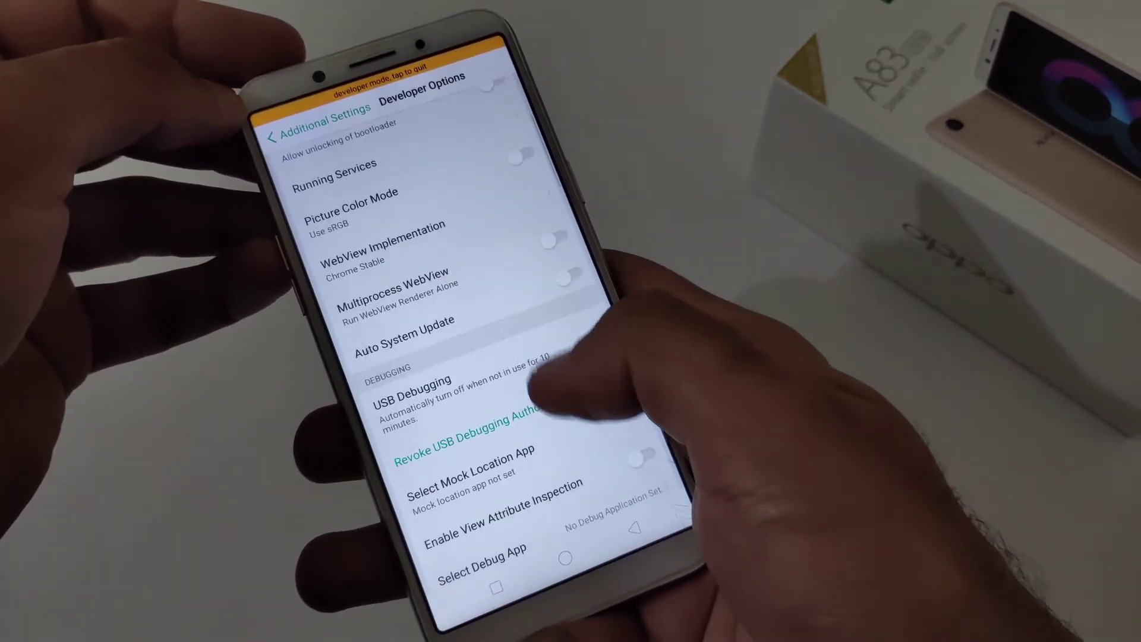
pyautogui.scroll(-1, 464, 358)
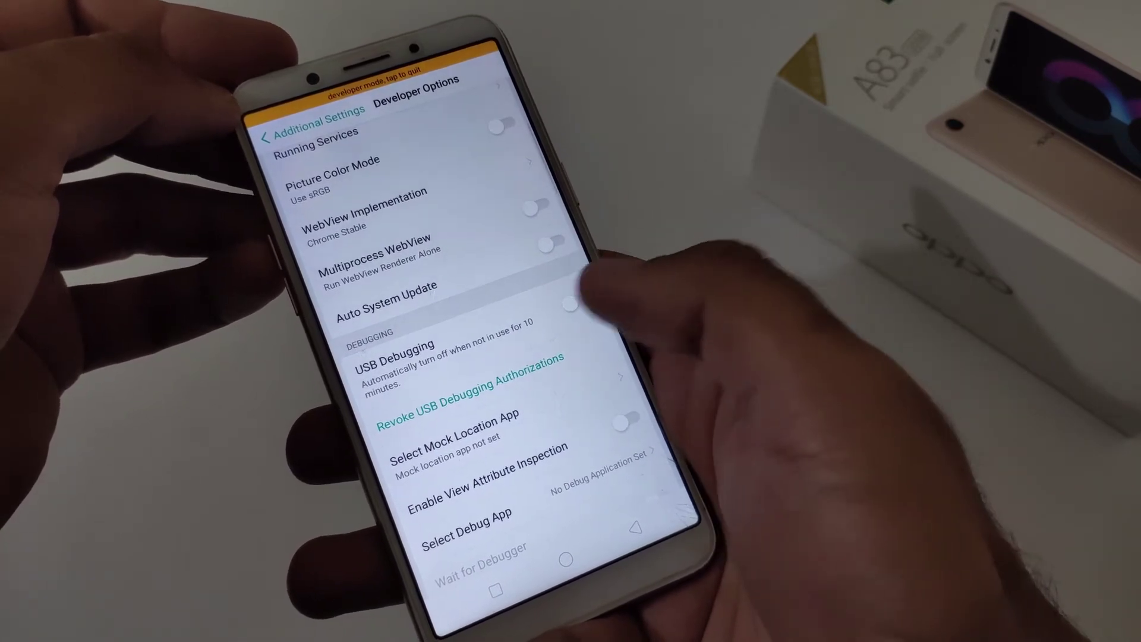
pyautogui.scroll(-1, 464, 357)
pyautogui.click(589, 323)
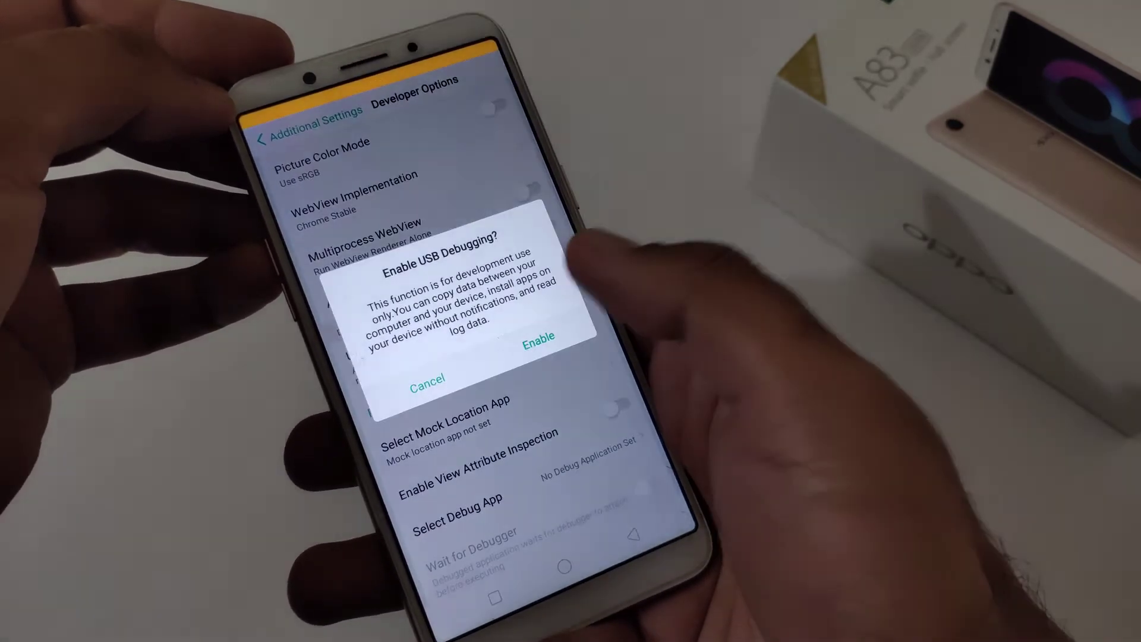
pyautogui.click(535, 343)
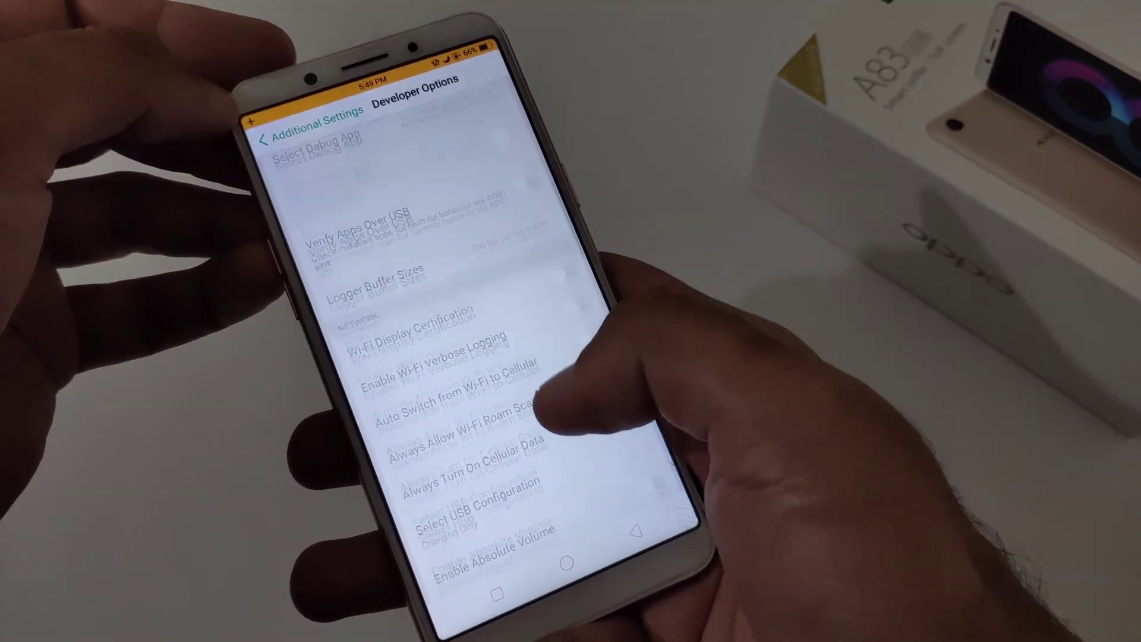
pyautogui.scroll(-3, 464, 357)
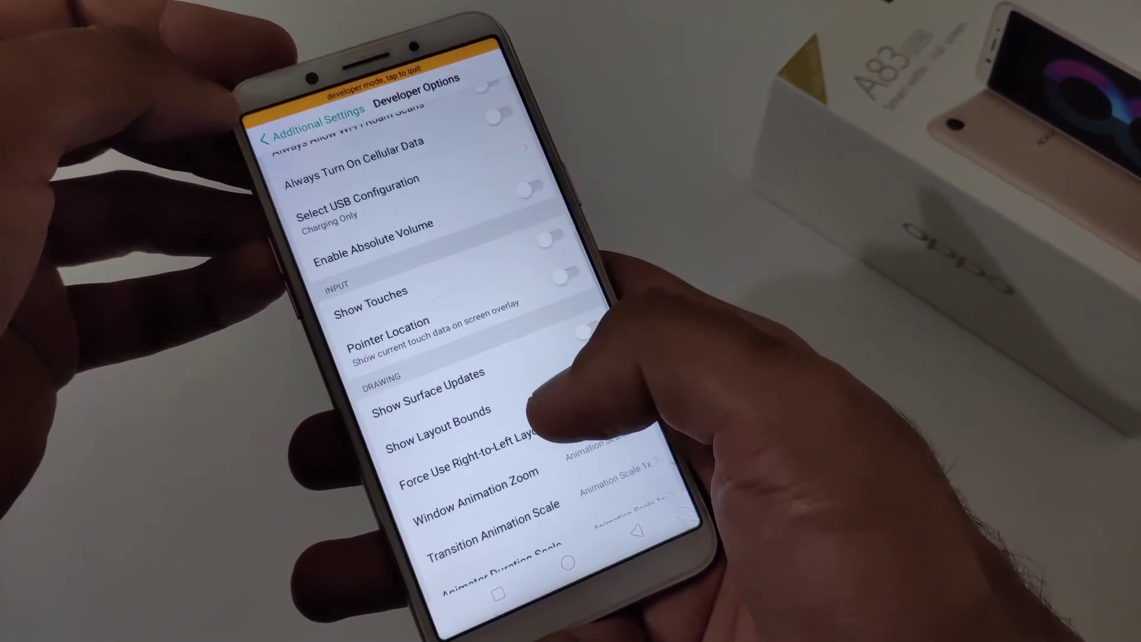
pyautogui.scroll(-2, 526, 343)
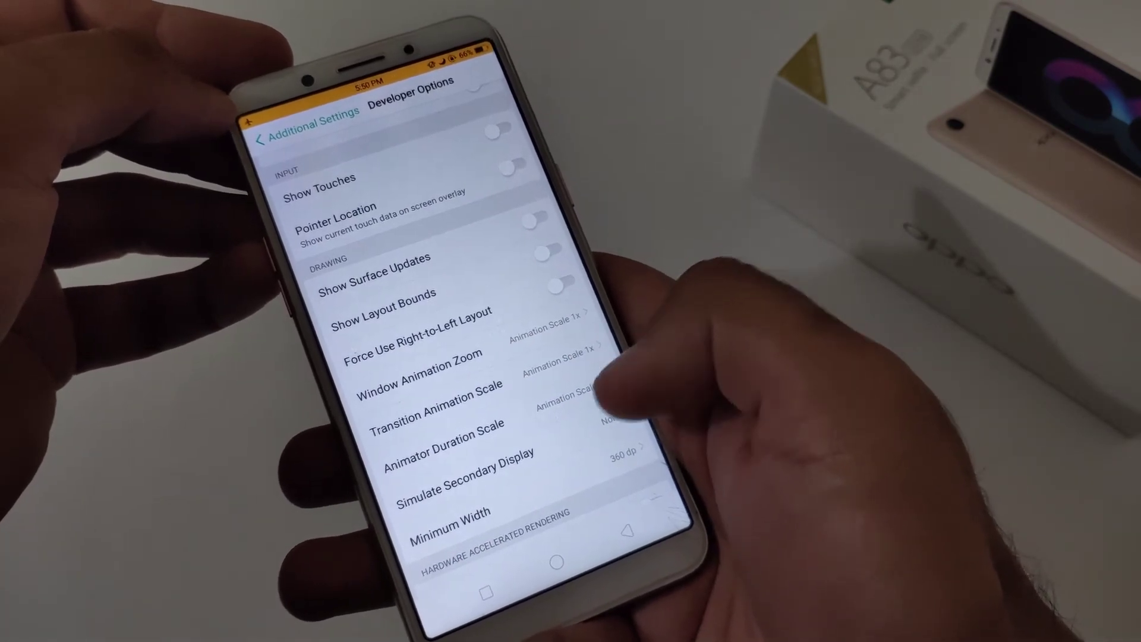
# Step: Check the Window Animation Zoom value after Developer Options were toggled off and on
pyautogui.click(535, 356)
pyautogui.click(631, 532)
pyautogui.scroll(3, 446, 356)
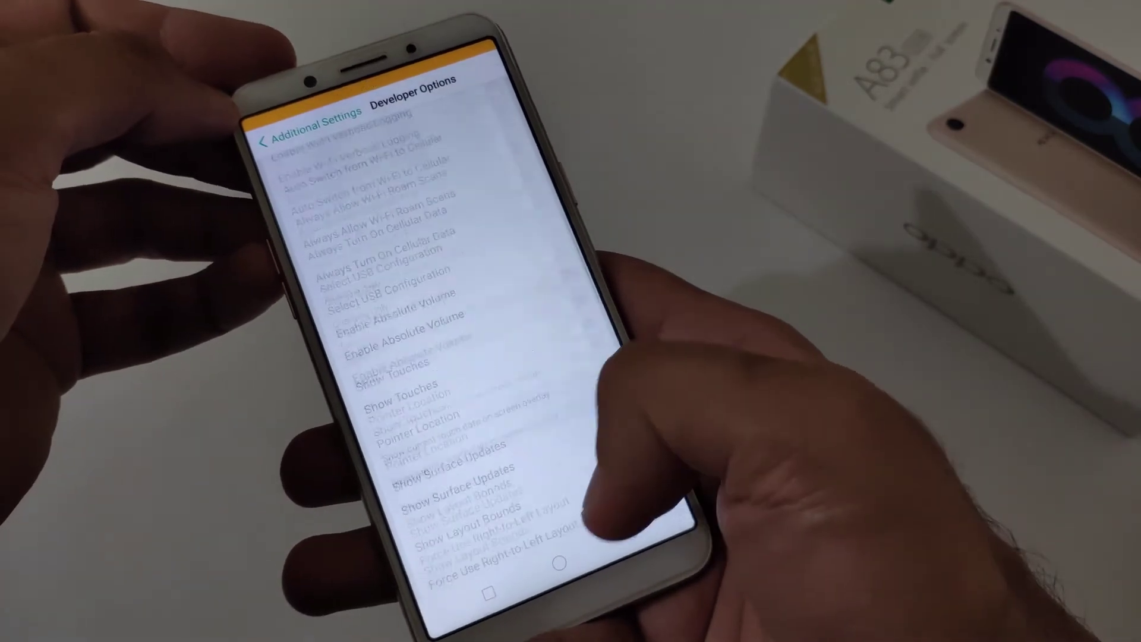
pyautogui.scroll(3, 463, 357)
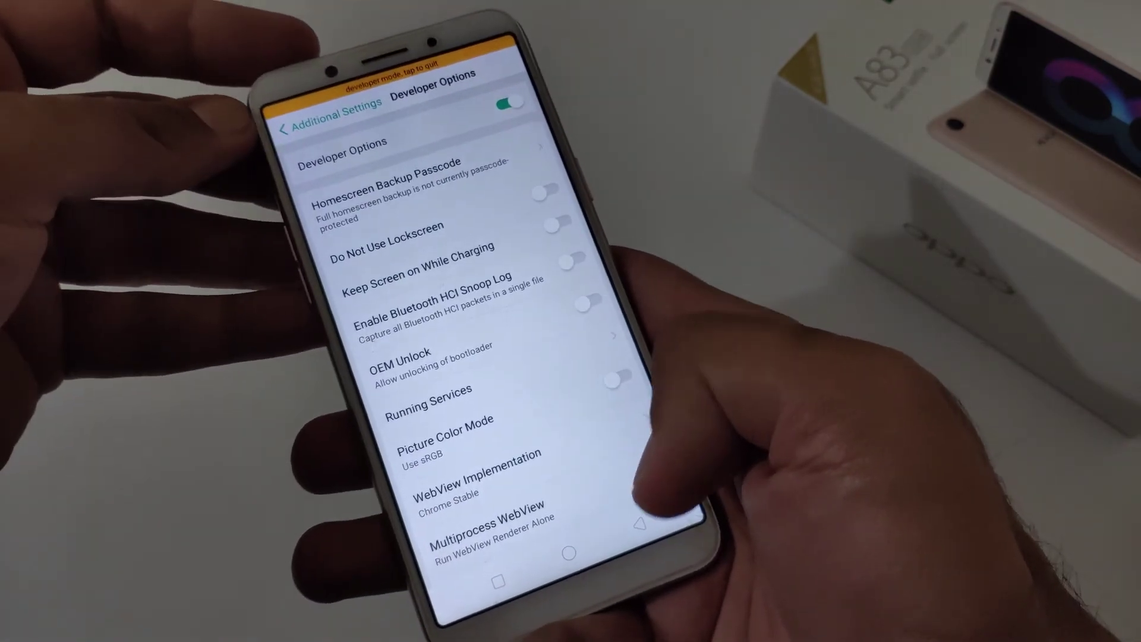
pyautogui.click(567, 556)
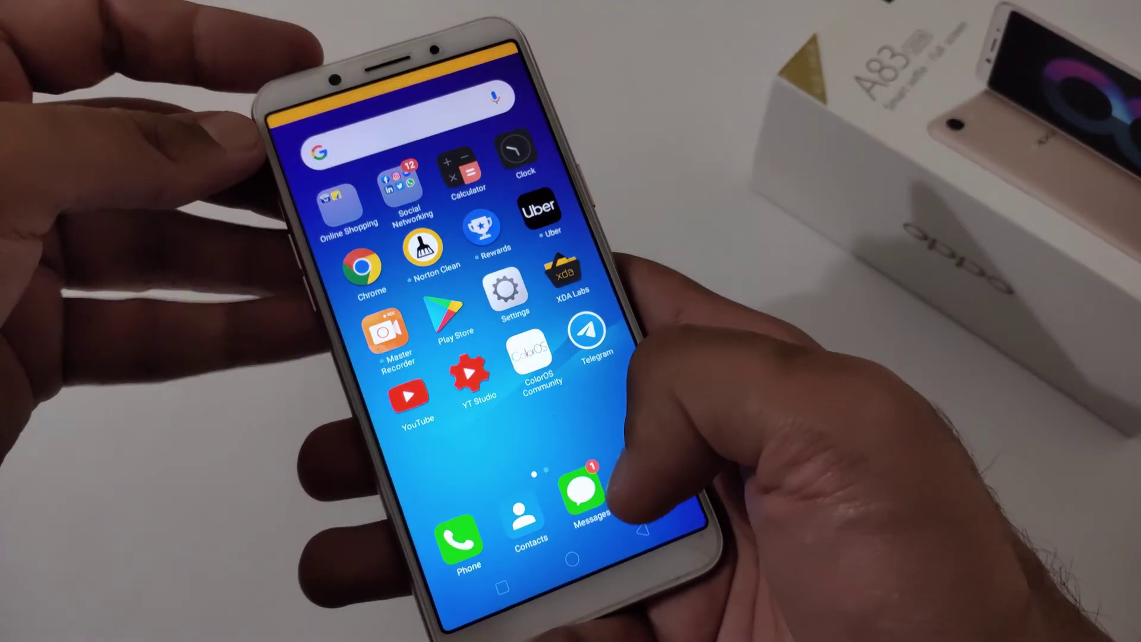